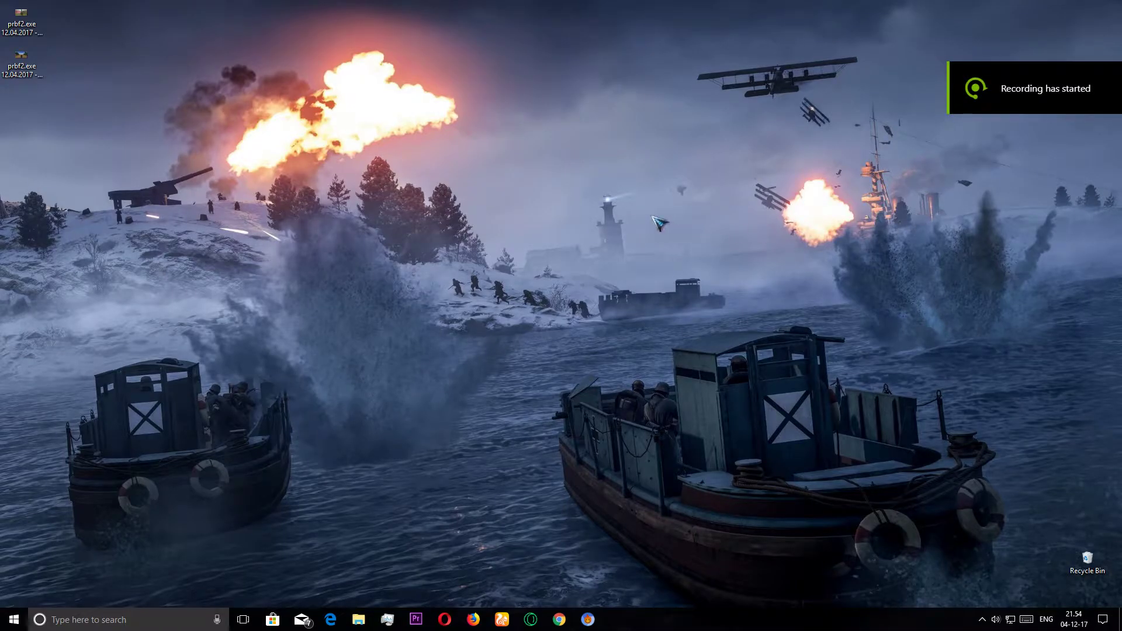
# - Open the Windows Start menu to show the installed apps
pyautogui.click(98, 217)
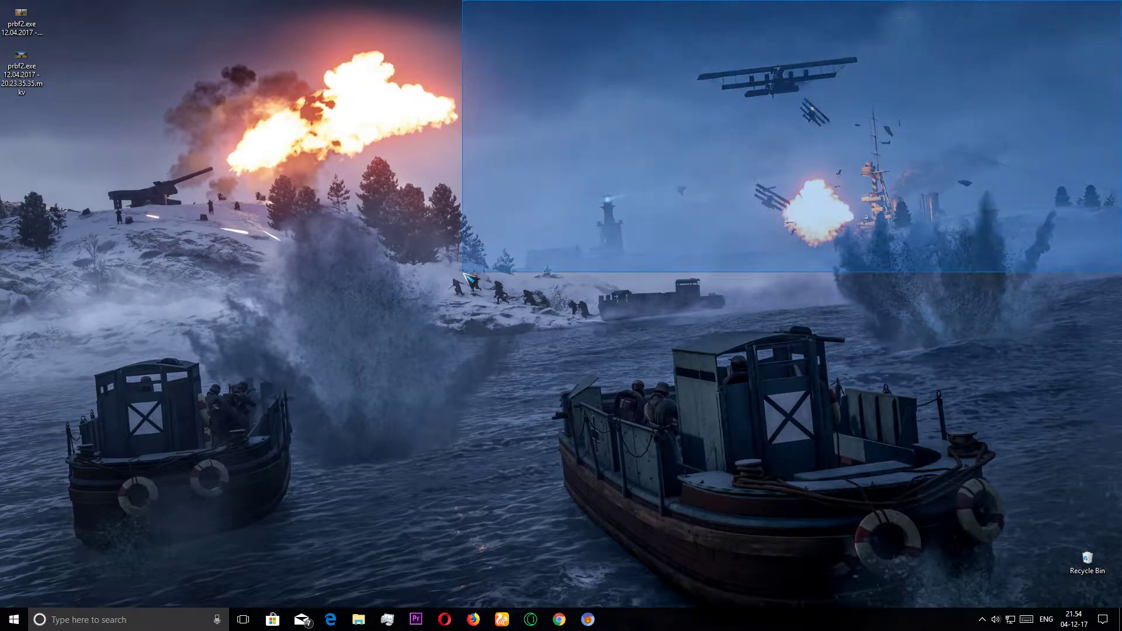
pyautogui.press('super')
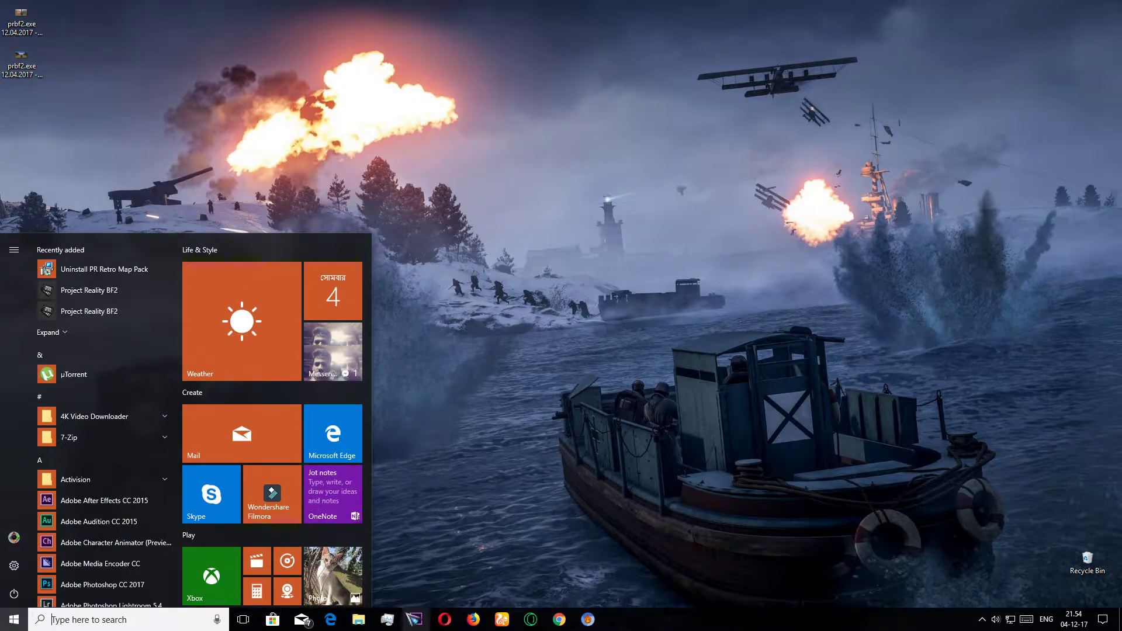
pyautogui.press('super')
pyautogui.press('super')
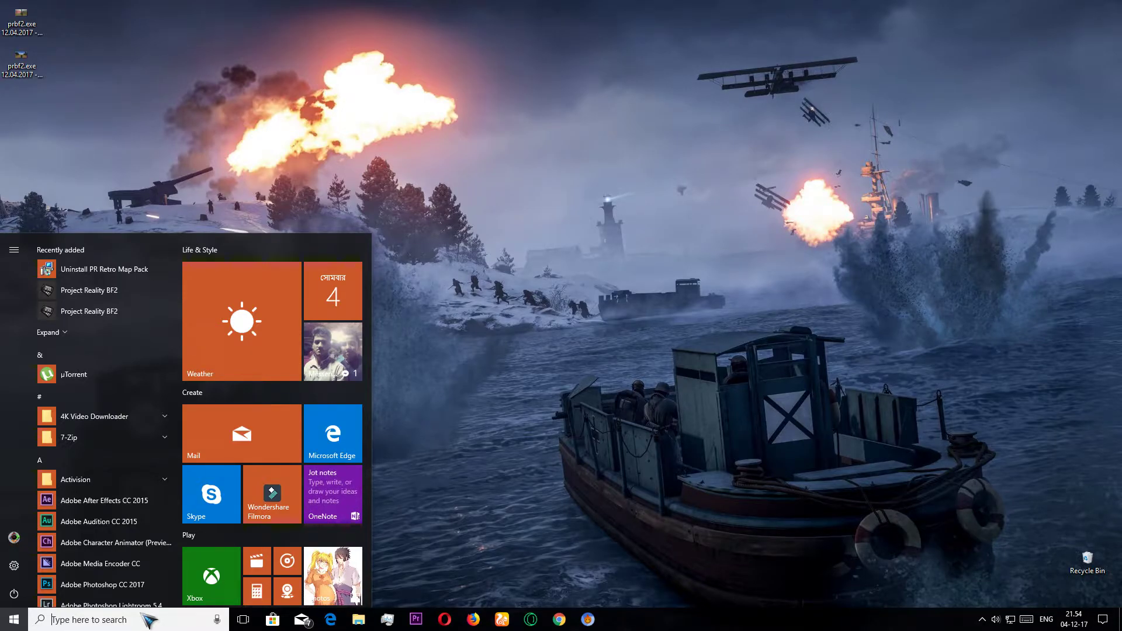
# - Launch Avidemux from the Start search results
pyautogui.write('ad')
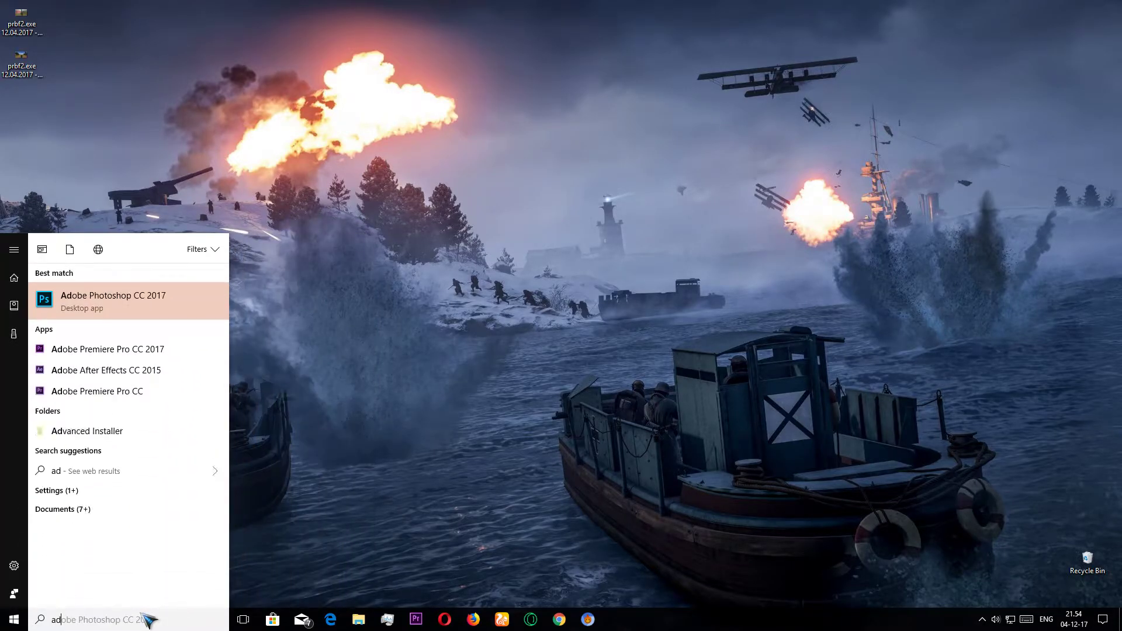
pyautogui.press('BackSpace')
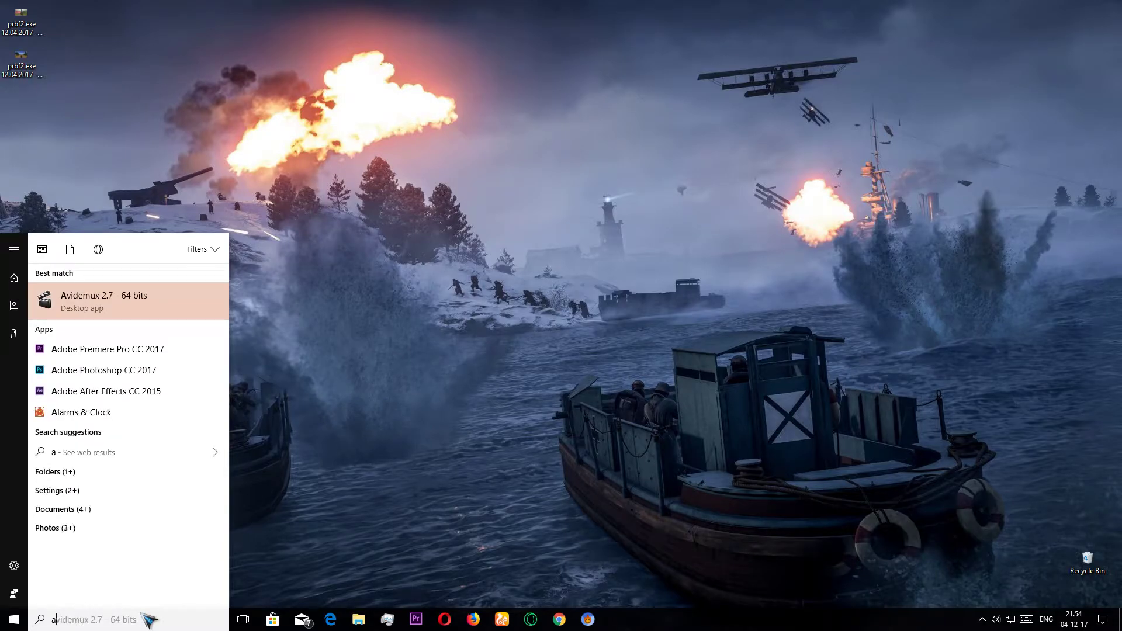
pyautogui.click(170, 302)
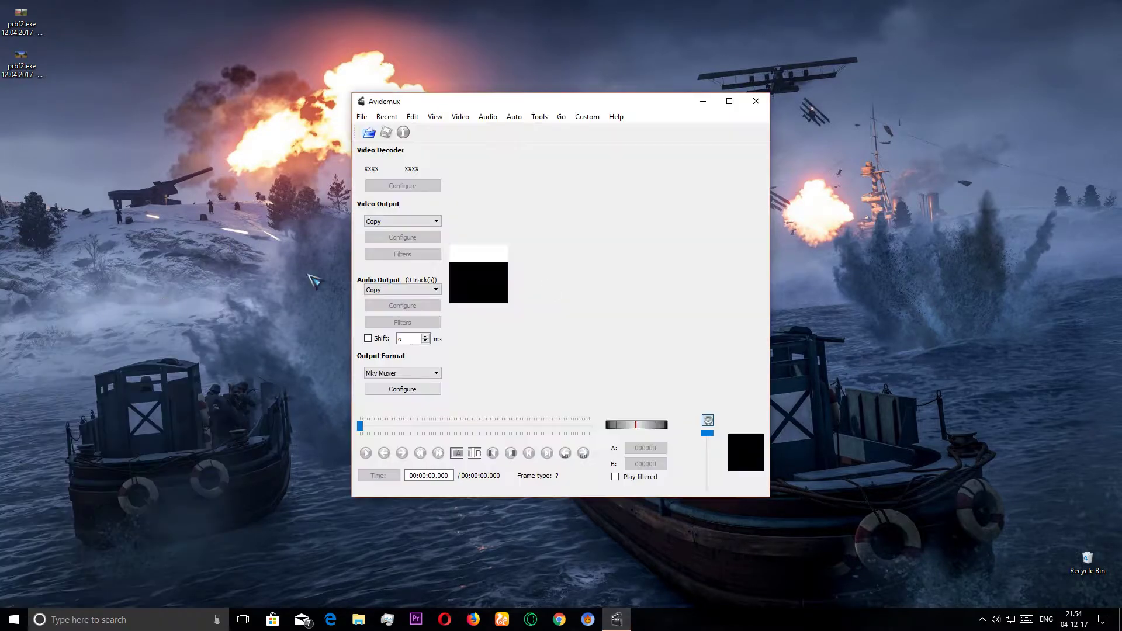
pyautogui.doubleClick(491, 101)
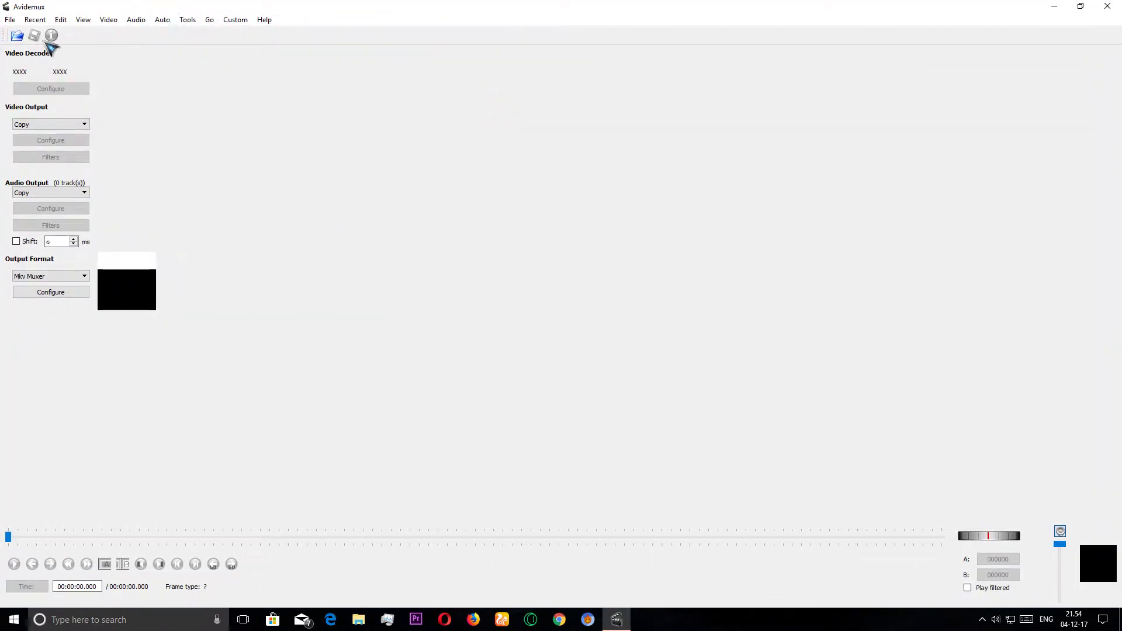
pyautogui.doubleClick(145, 7)
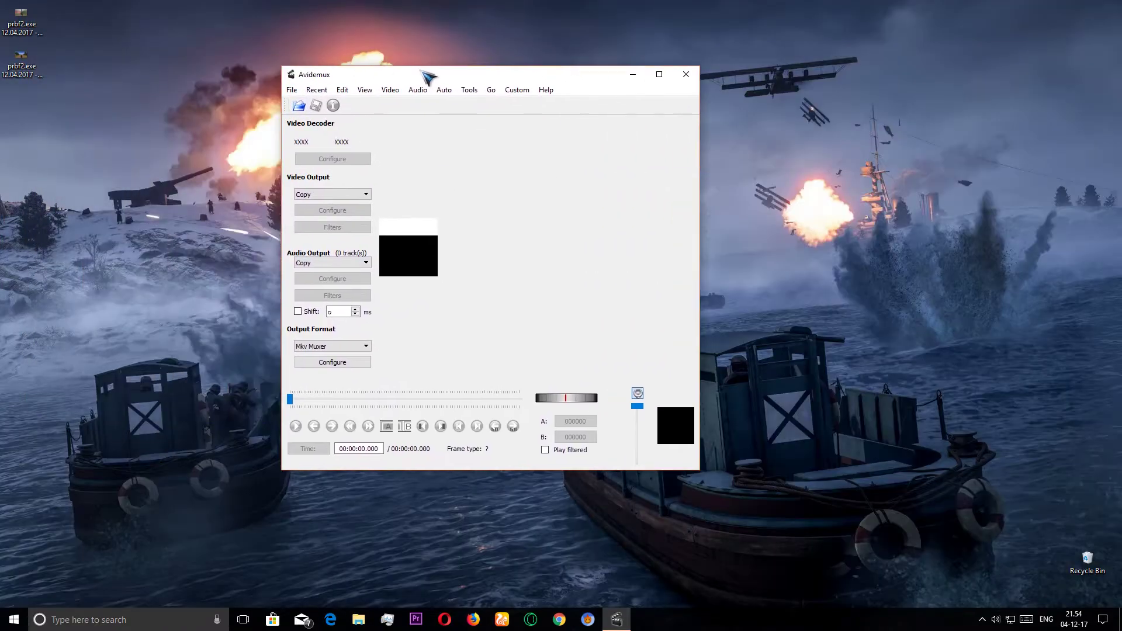
# - Load 'prbf2.exe 12.04.2017 - 11.08.07.01.mp4' from the Videos\prbf2.exe folder
pyautogui.click(307, 109)
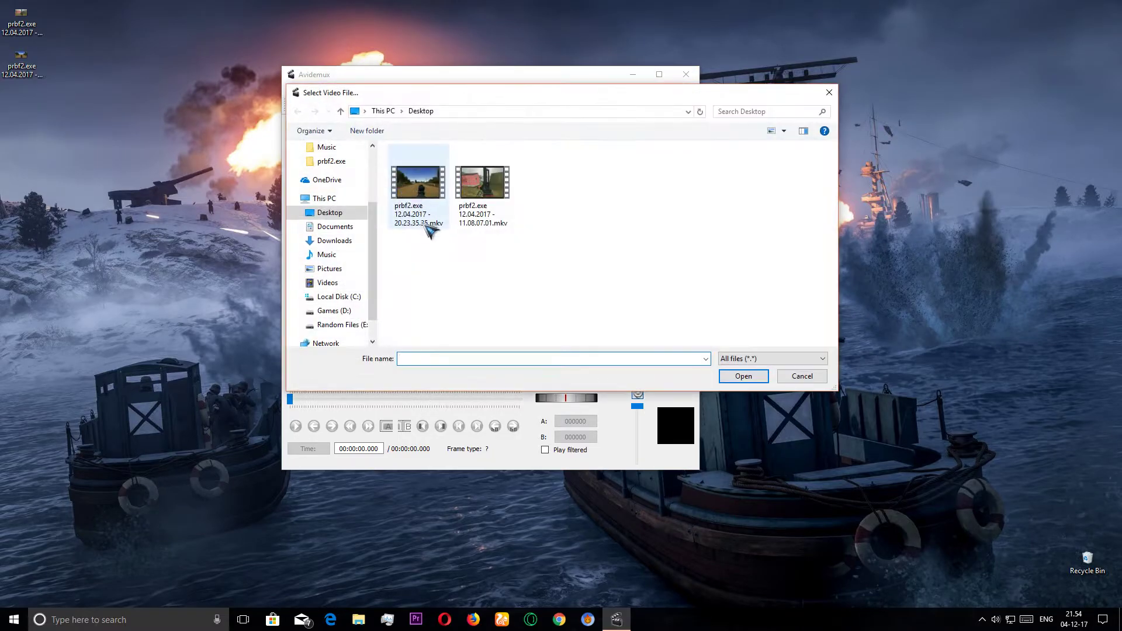
pyautogui.click(336, 286)
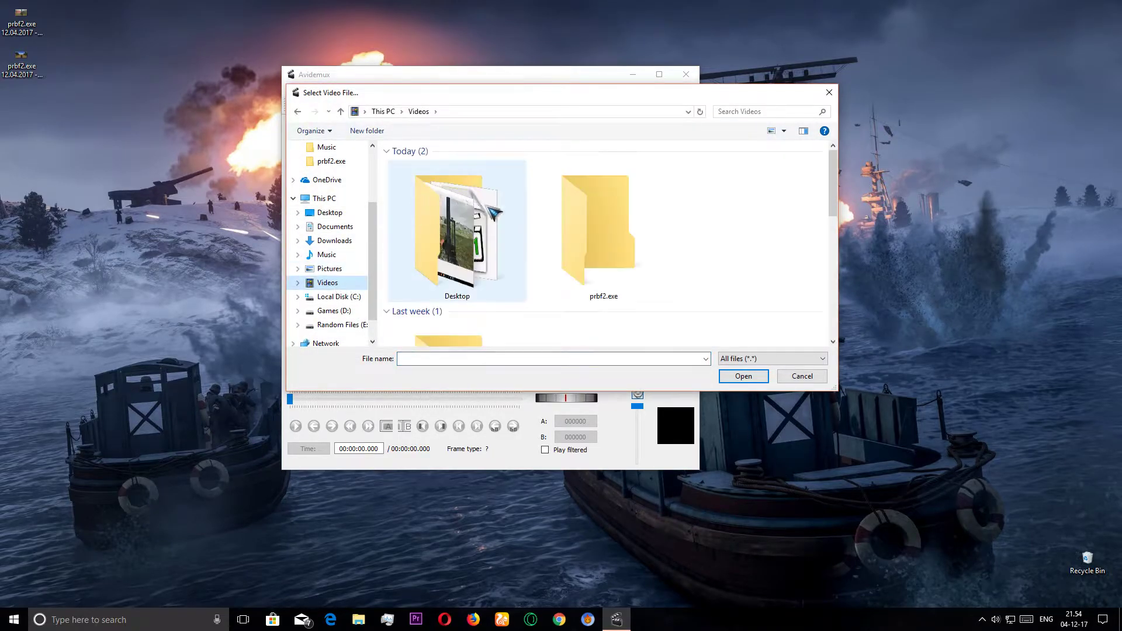
pyautogui.doubleClick(587, 208)
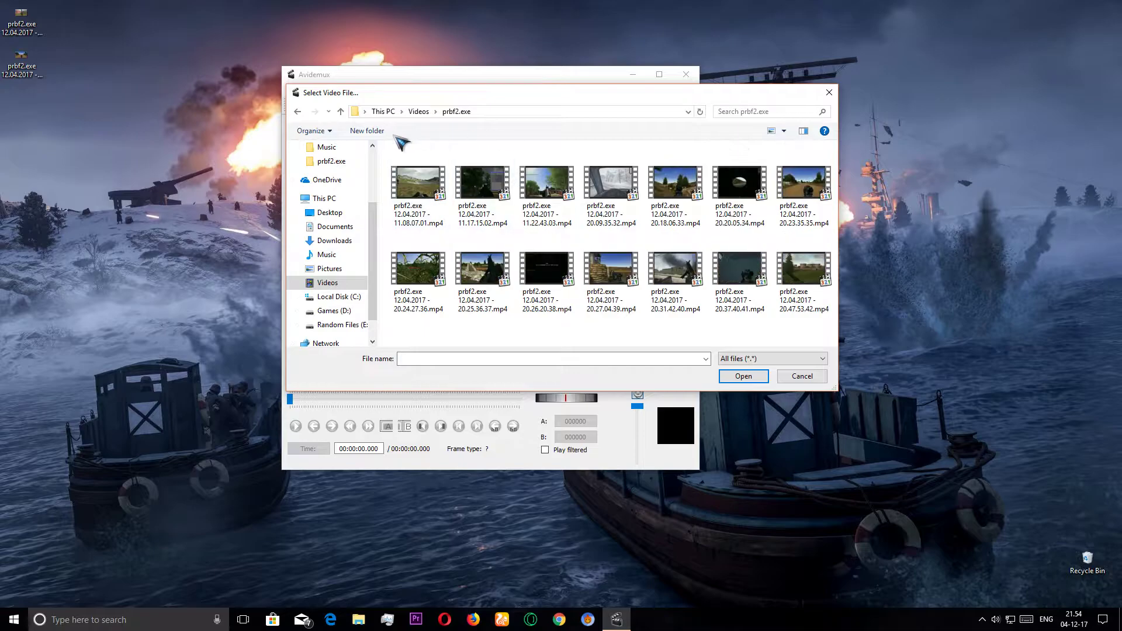
pyautogui.doubleClick(409, 190)
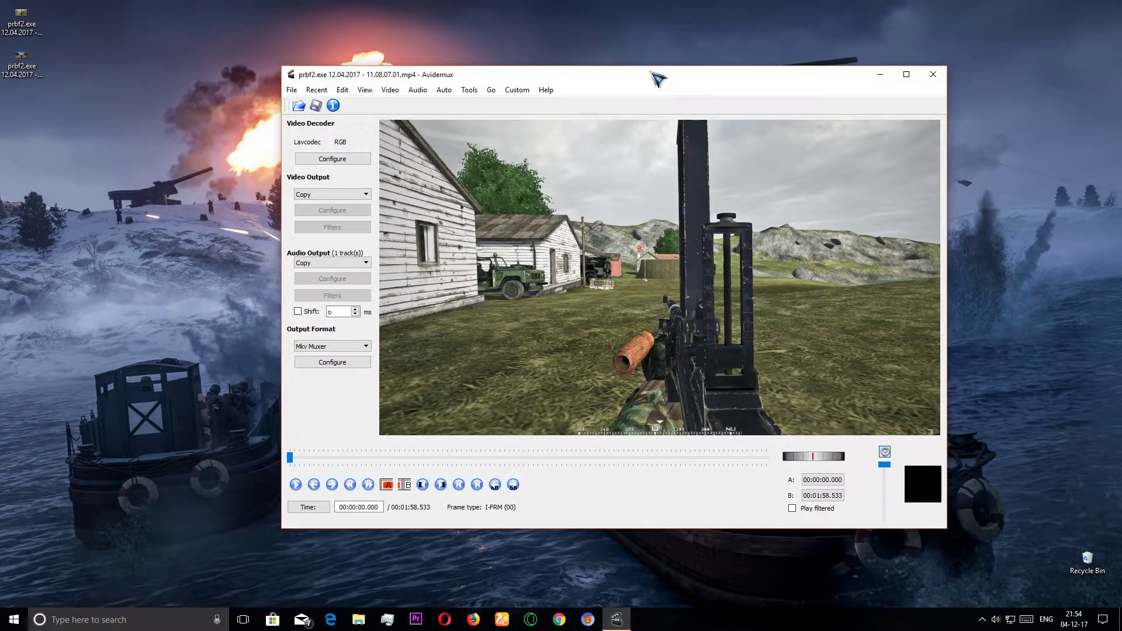
# - Maximize the window and set the A marker at 00:00:20.519
pyautogui.doubleClick(653, 75)
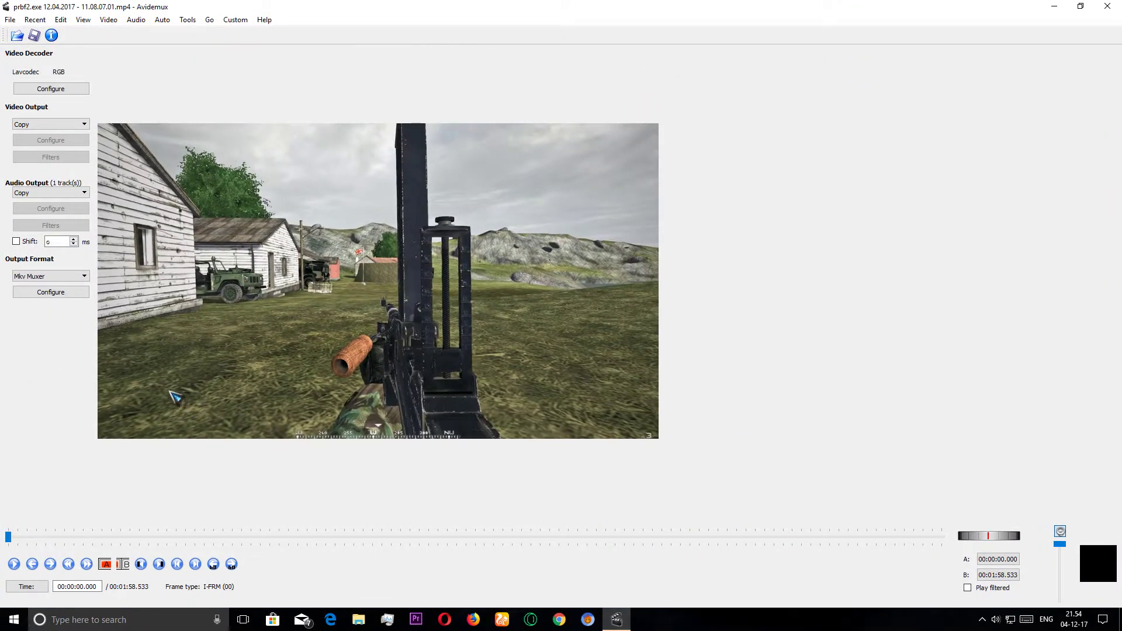
pyautogui.moveTo(12, 535)
pyautogui.mouseDown()
pyautogui.moveTo(235, 533)
pyautogui.moveTo(142, 559)
pyautogui.moveTo(7, 541)
pyautogui.mouseUp()
pyautogui.moveTo(8, 539); pyautogui.dragTo(8, 506)
pyautogui.moveTo(7, 544); pyautogui.dragTo(157, 552)
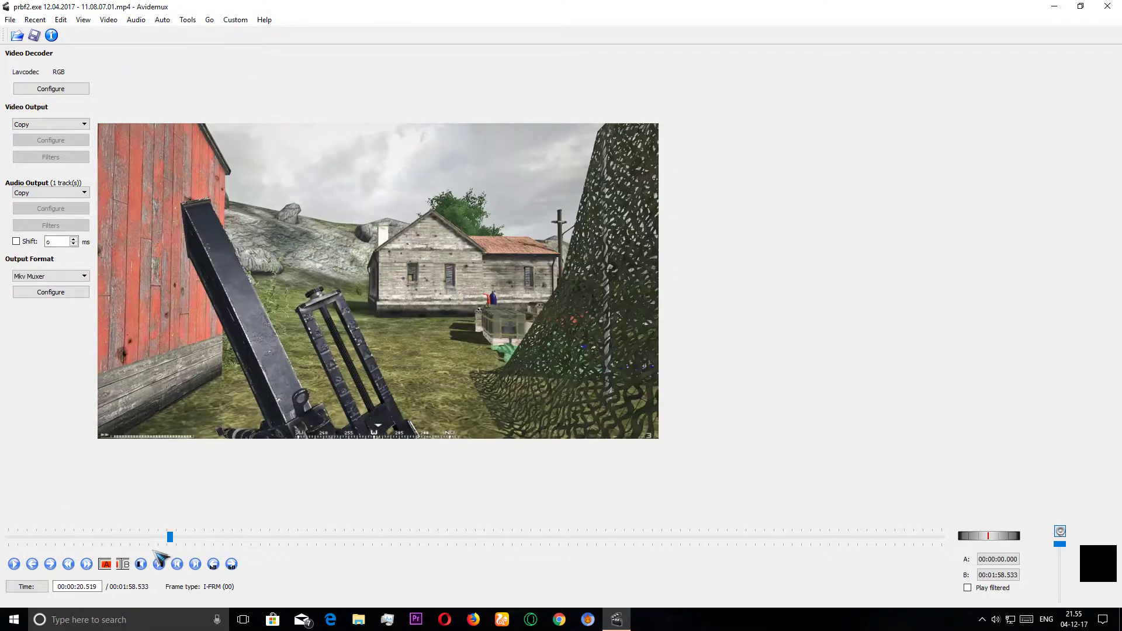
pyautogui.click(105, 565)
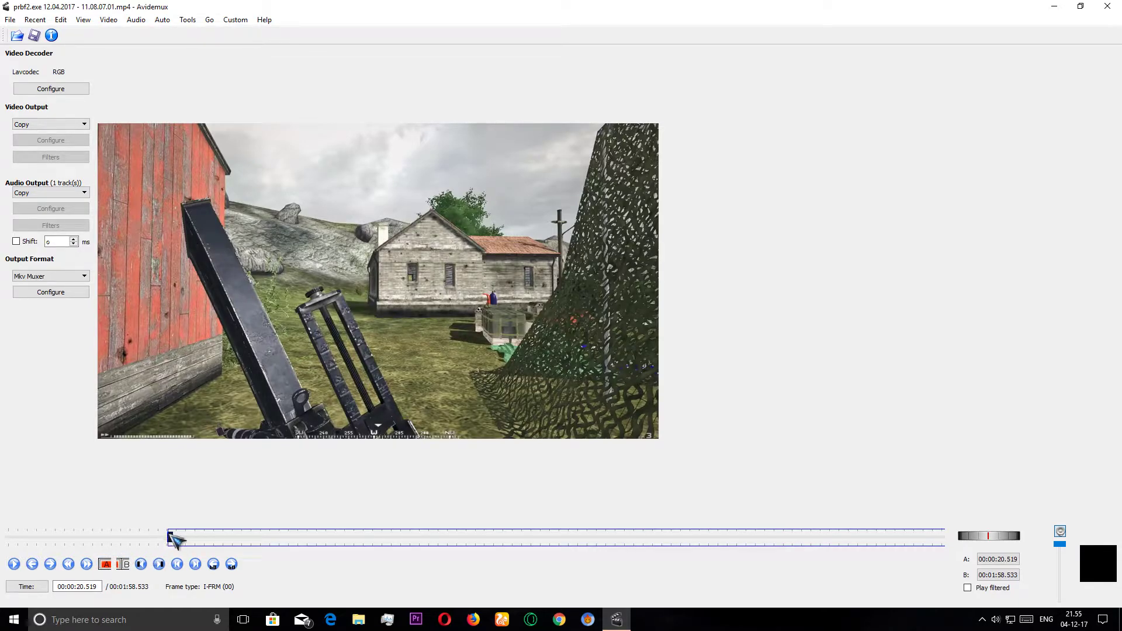
# - Set the B marker at 00:00:32.030
pyautogui.moveTo(173, 537); pyautogui.dragTo(298, 536)
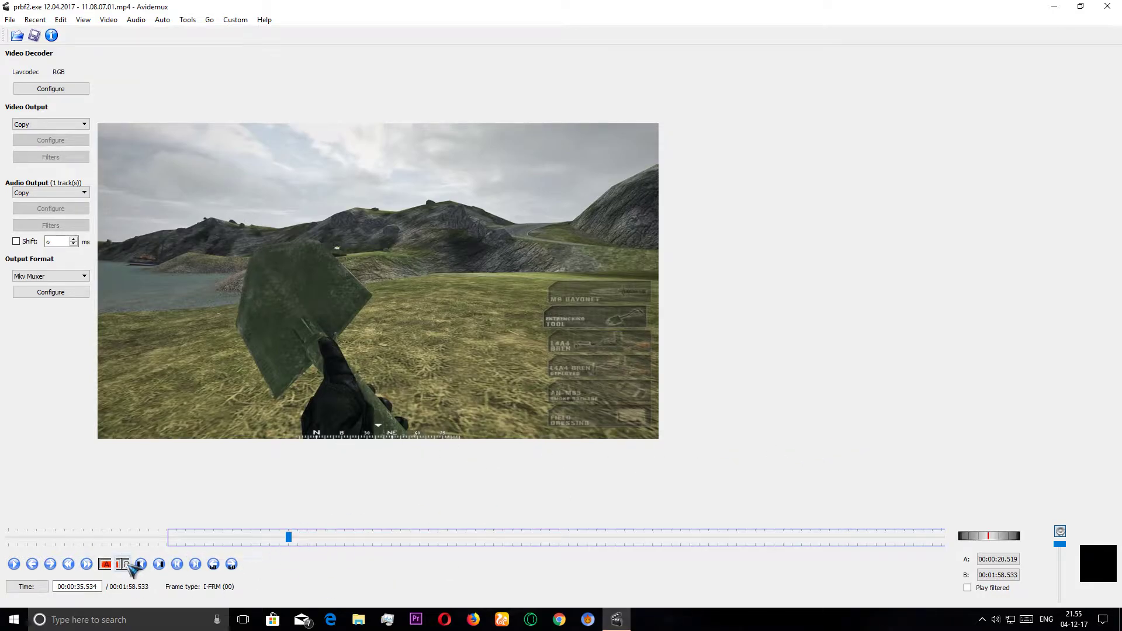
pyautogui.moveTo(288, 538); pyautogui.dragTo(270, 539)
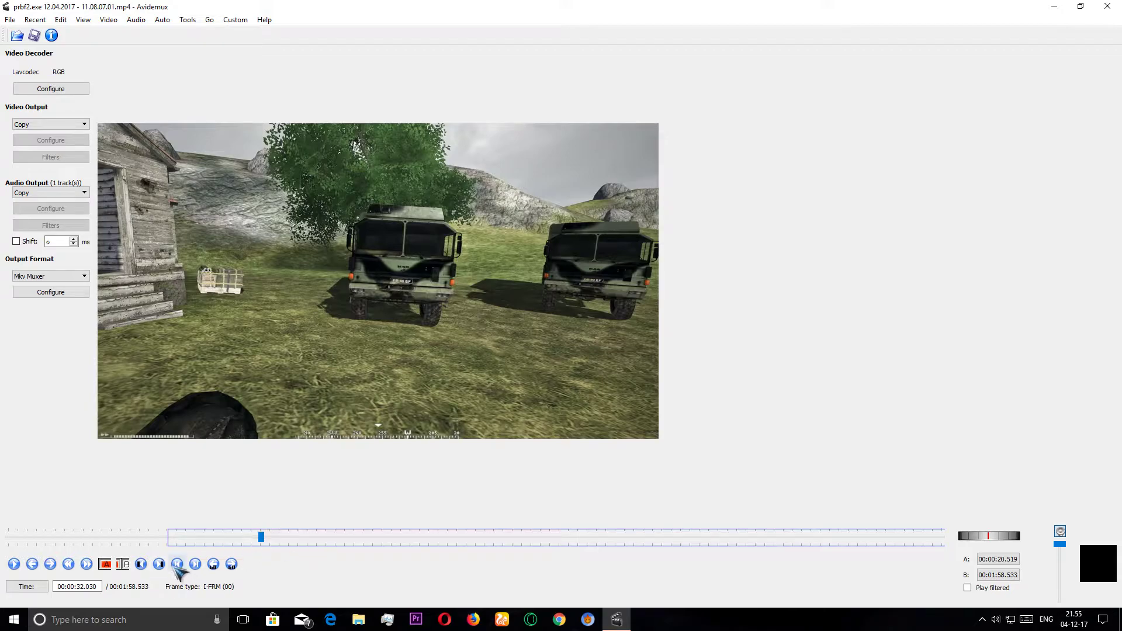
pyautogui.click(122, 565)
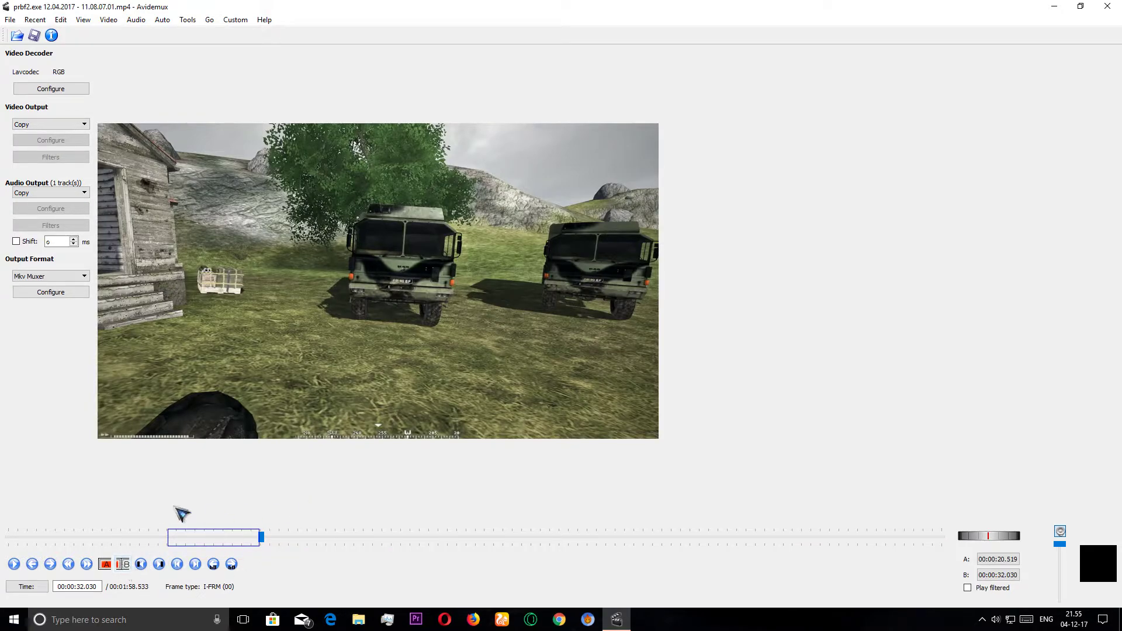
# - Save the A–B section to the Desktop as lolololl.mkv and acknowledge the Done message
pyautogui.click(42, 35)
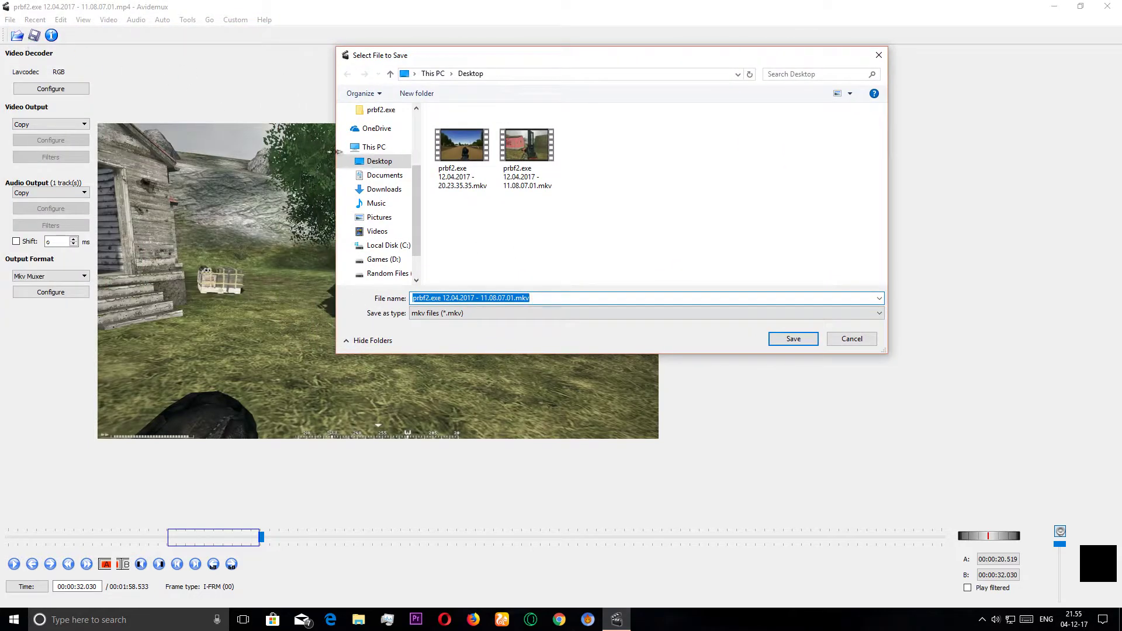
pyautogui.press('BackSpace')
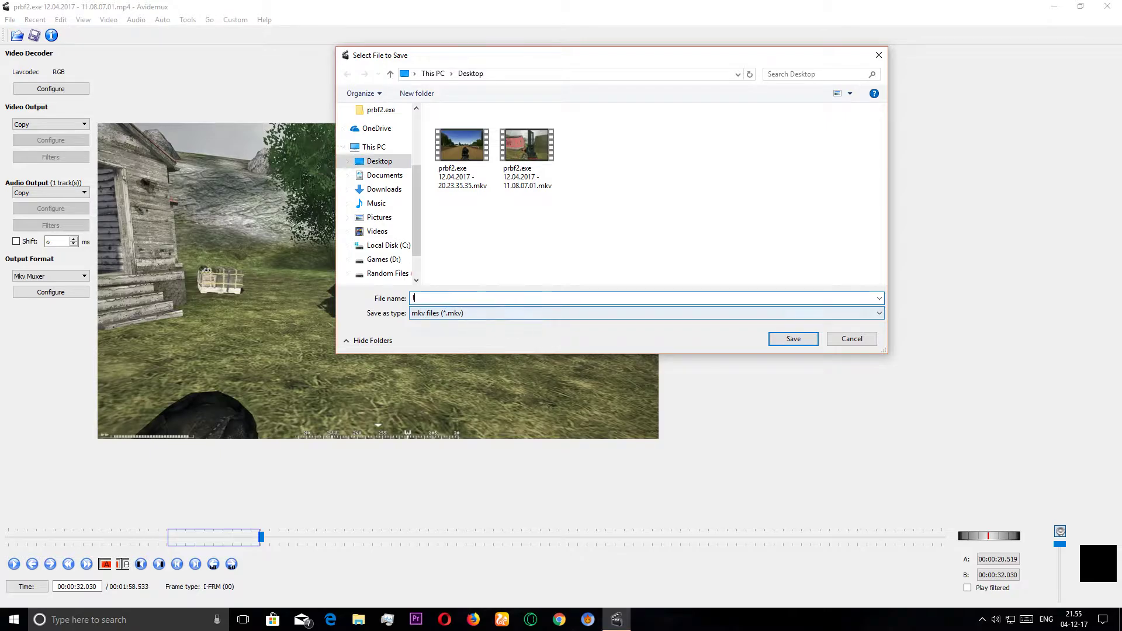
pyautogui.write('lolololl')
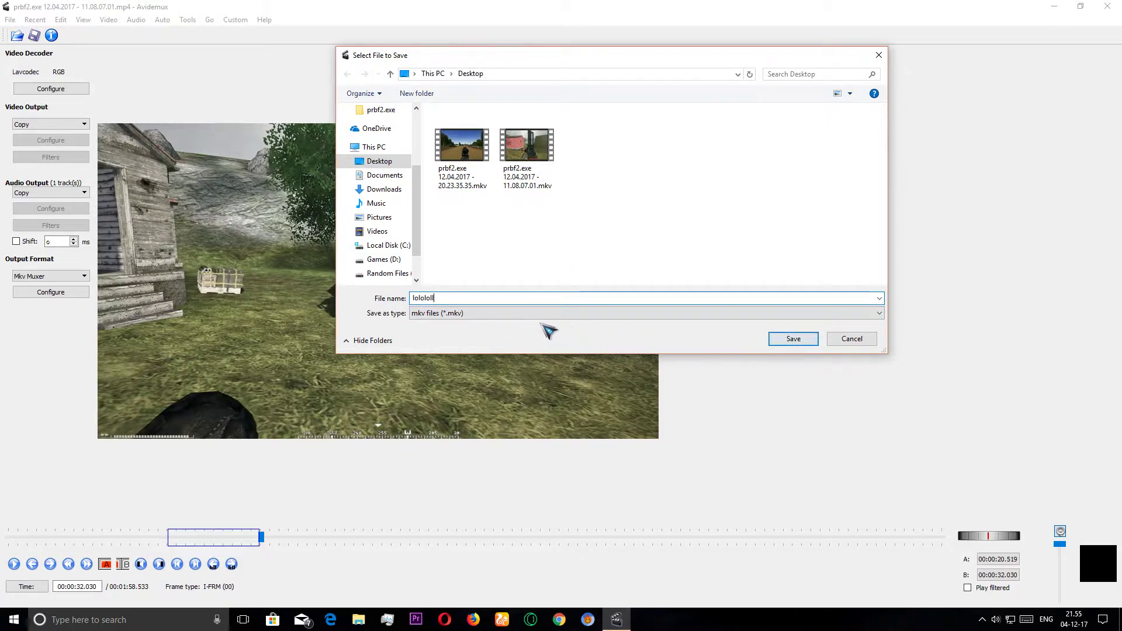
pyautogui.click(804, 338)
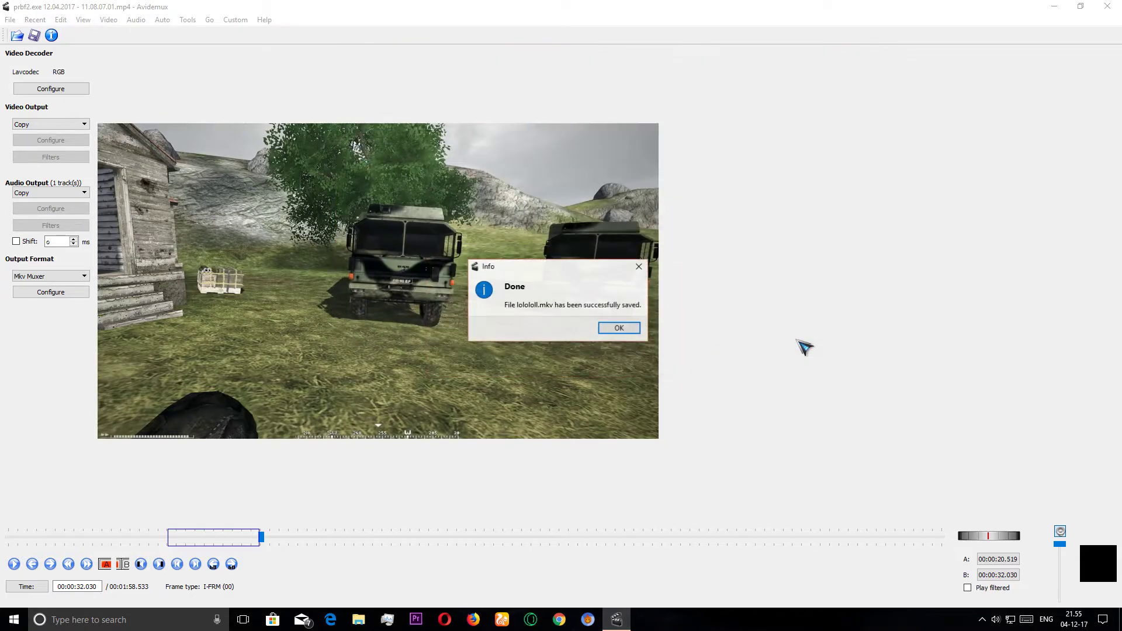
pyautogui.click(619, 328)
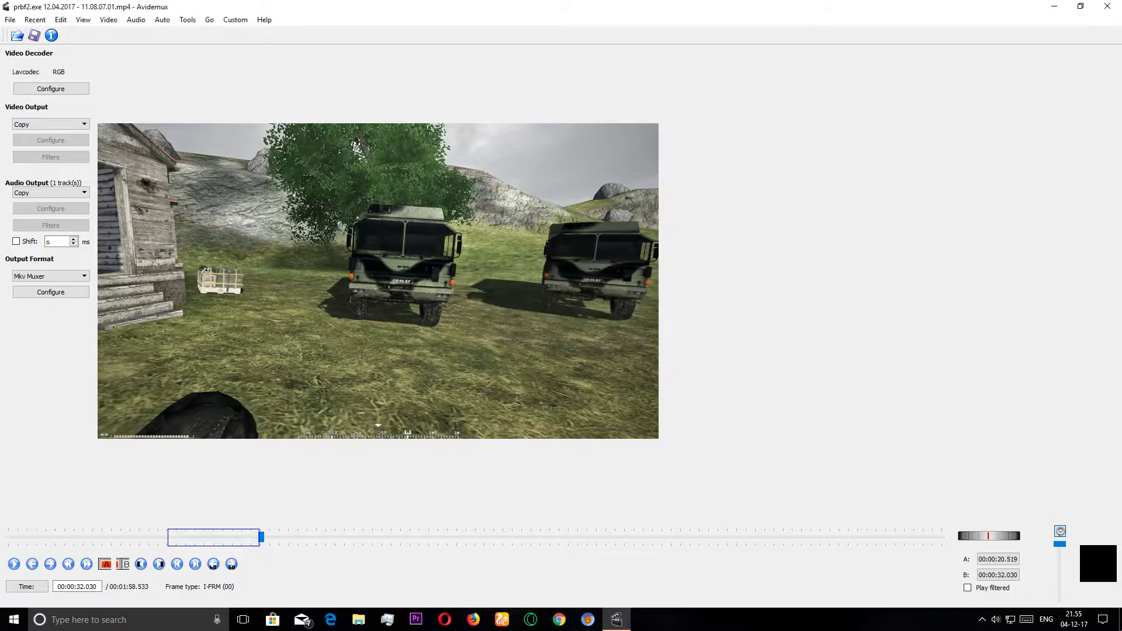
pyautogui.press('super+d')
pyautogui.press('super+d')
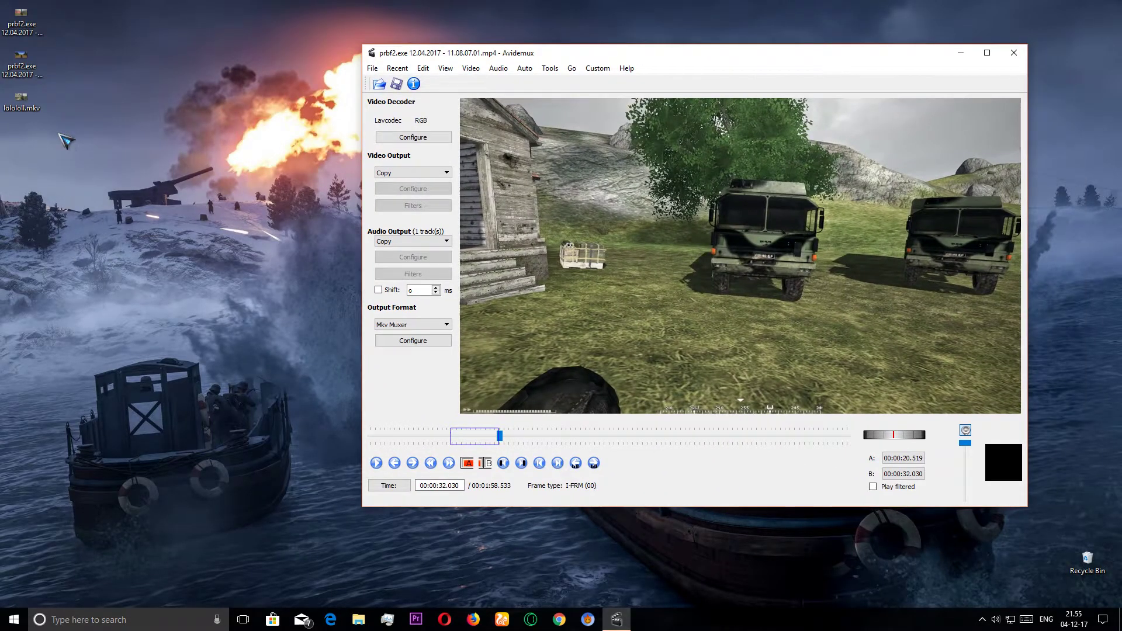
pyautogui.moveTo(21, 58); pyautogui.dragTo(110, 102)
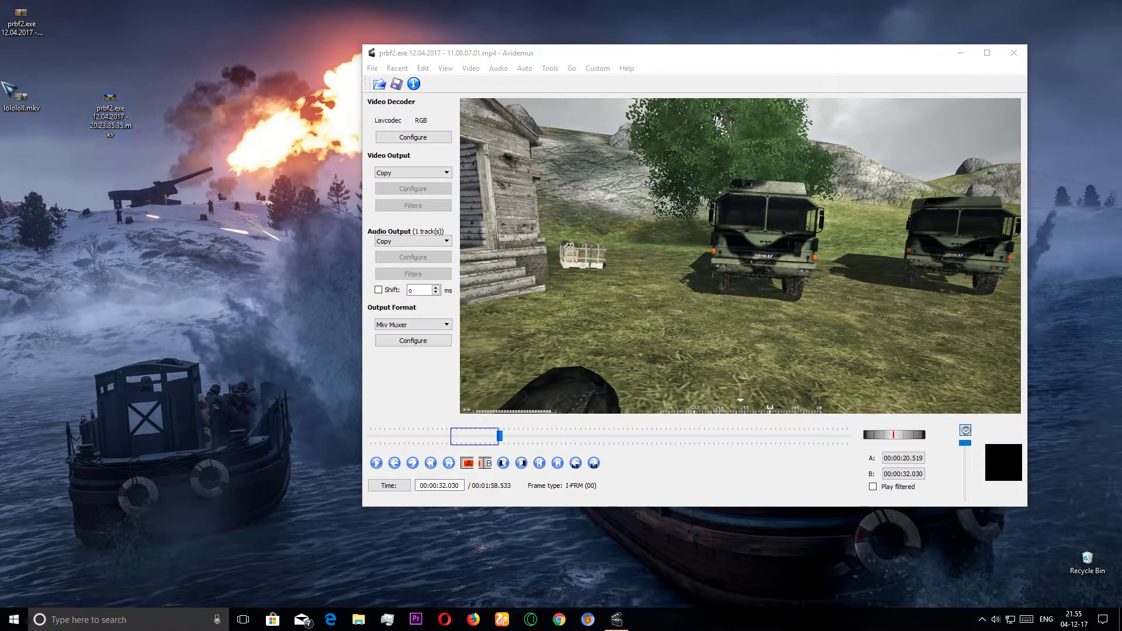
pyautogui.rightClick(33, 100)
pyautogui.moveTo(64, 174)
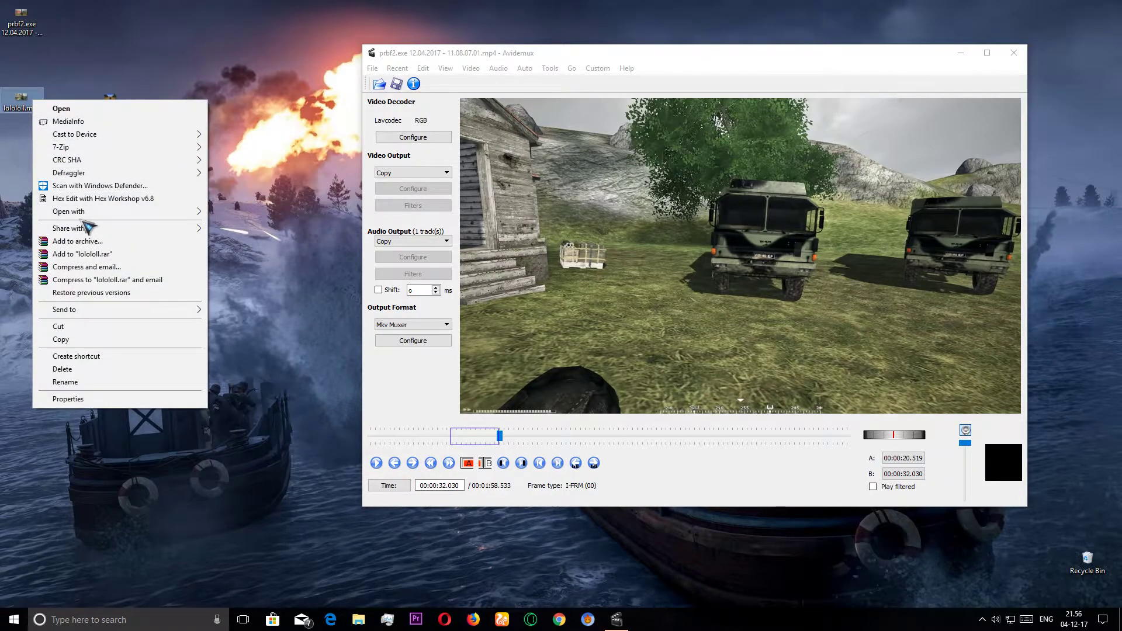
pyautogui.moveTo(117, 211)
pyautogui.click(290, 224)
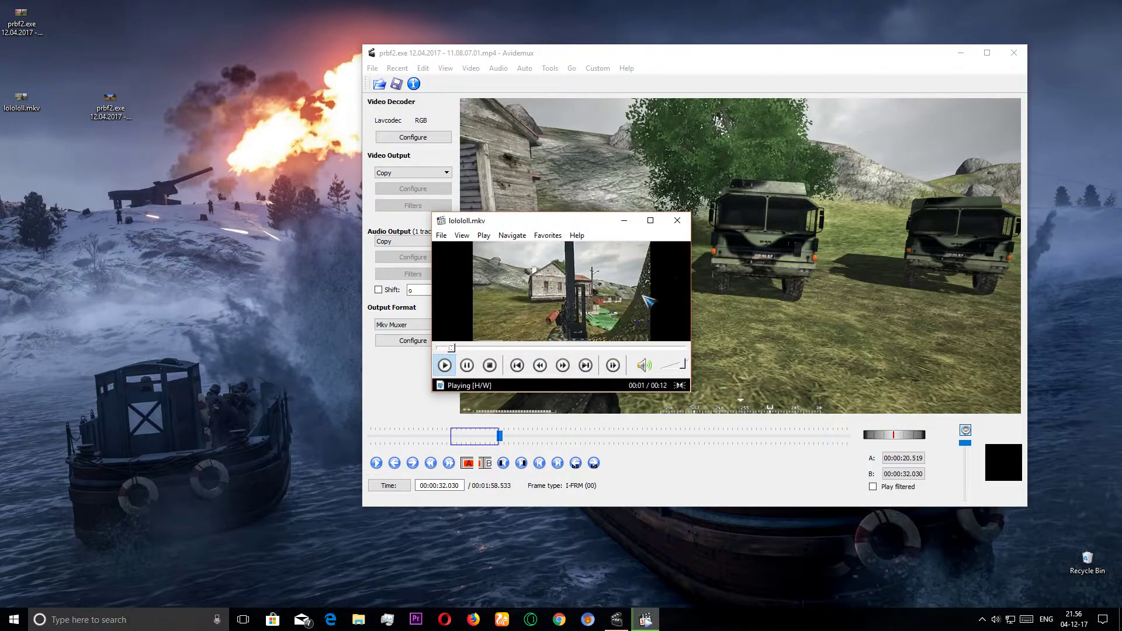
pyautogui.click(672, 364)
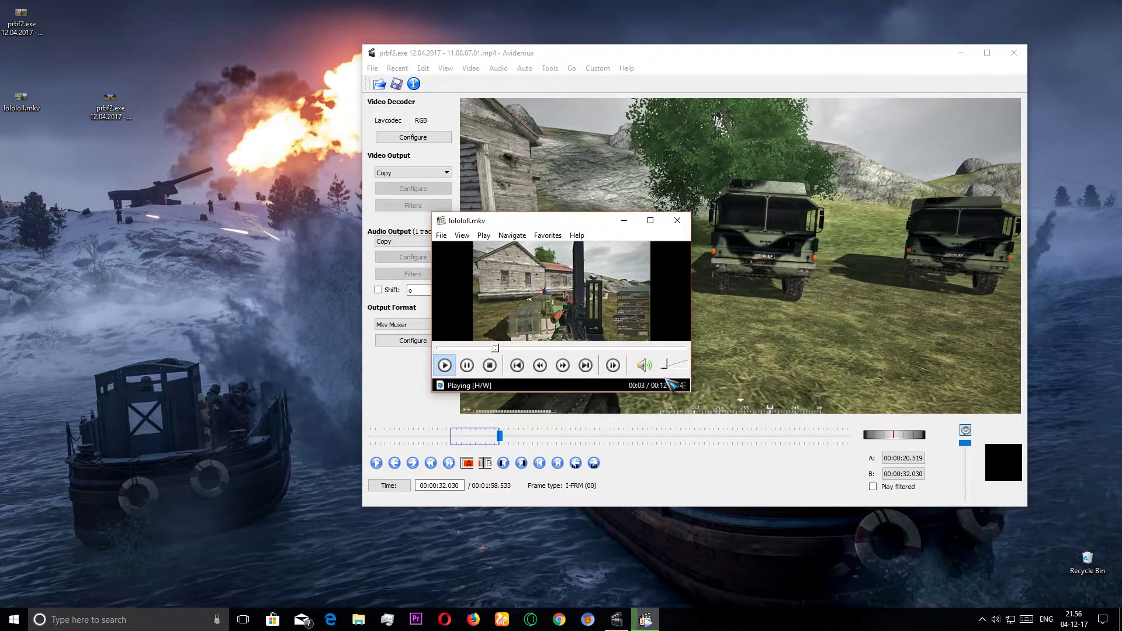
pyautogui.click(664, 364)
pyautogui.click(678, 222)
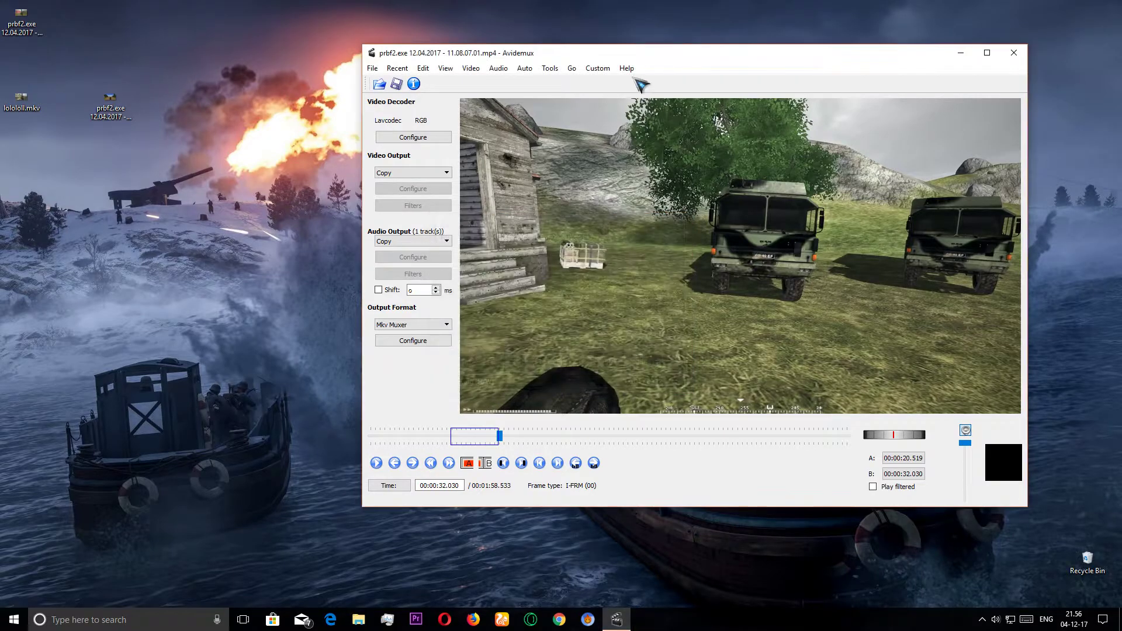
# - Maximize Avidemux and open lolololl.mkv from the Desktop
pyautogui.doubleClick(650, 54)
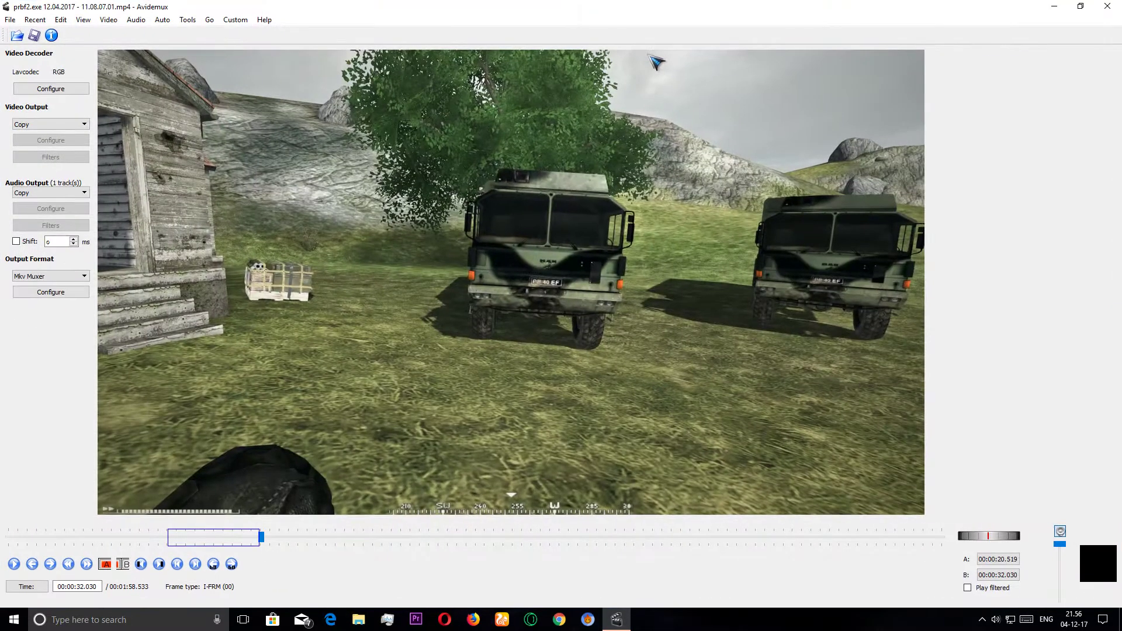
pyautogui.click(17, 35)
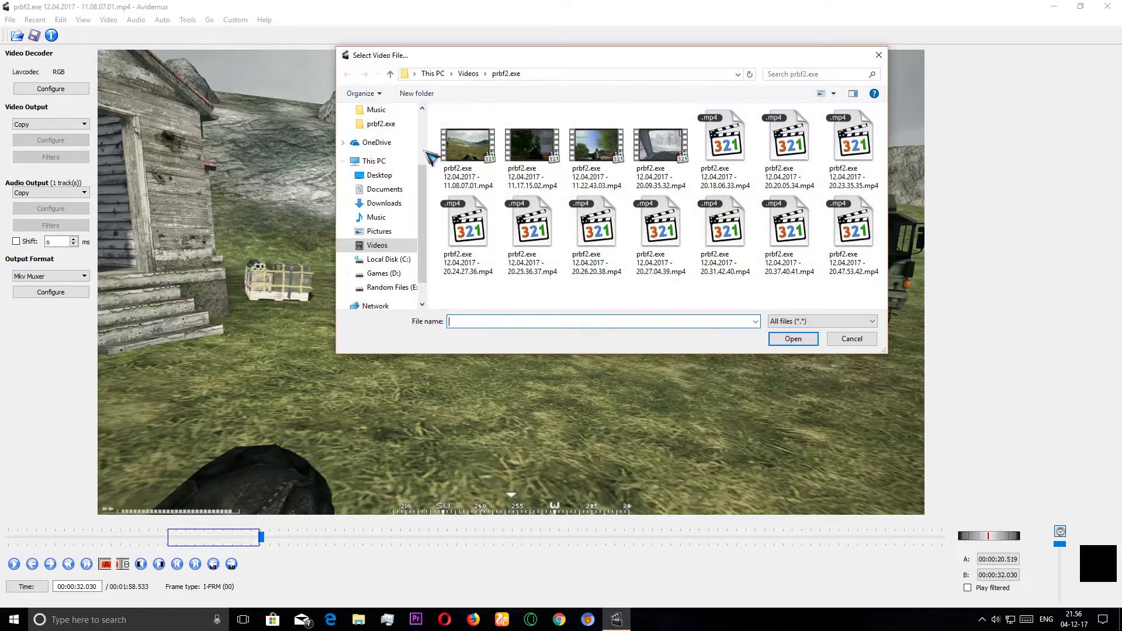
pyautogui.click(377, 176)
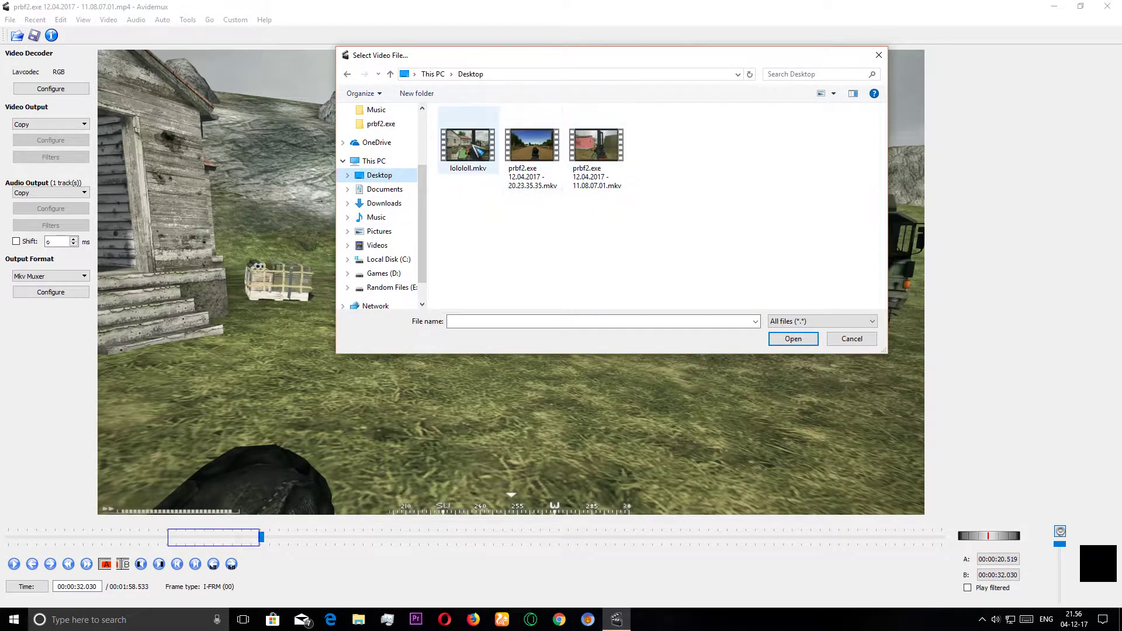
pyautogui.doubleClick(478, 149)
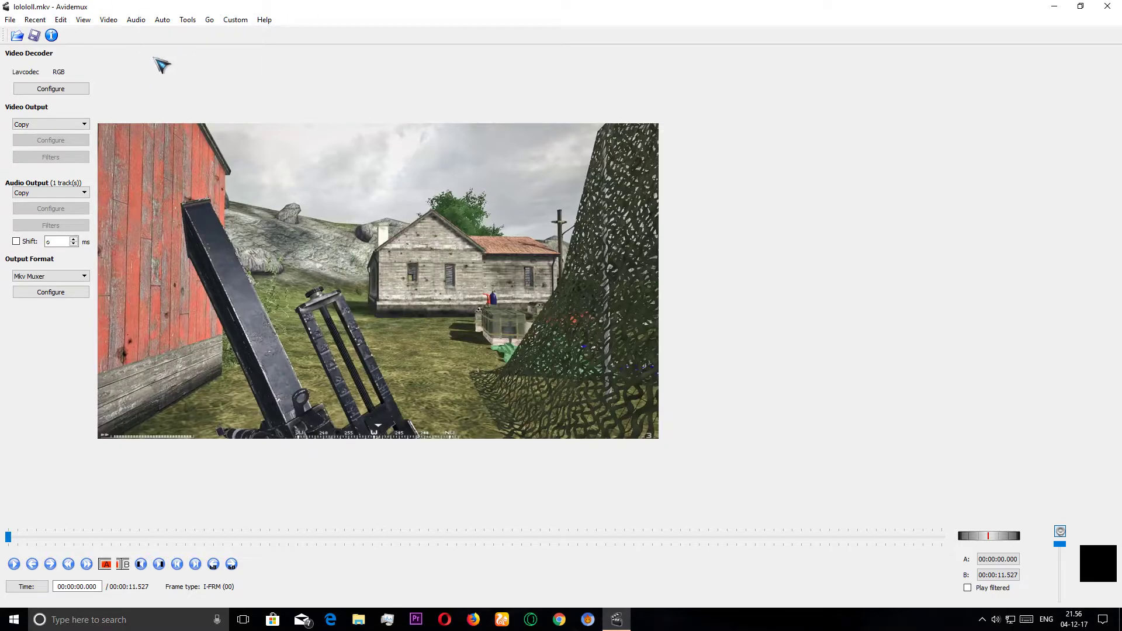
# - Append the 11.08.07.01 MKV clip from the Desktop to the end of the project
pyautogui.click(10, 20)
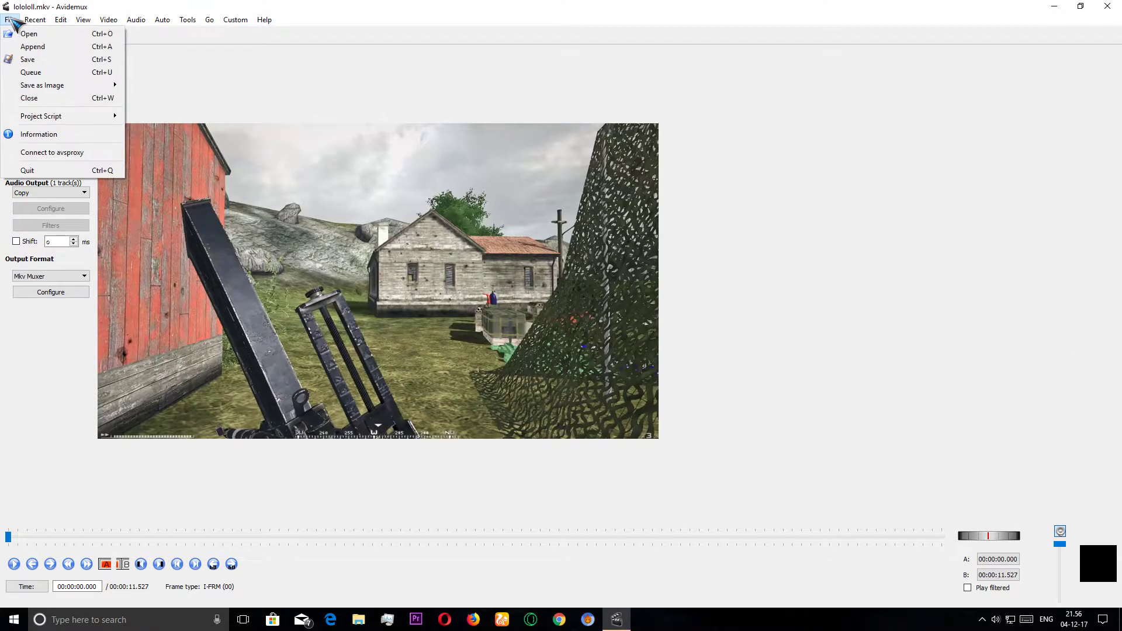
pyautogui.click(37, 50)
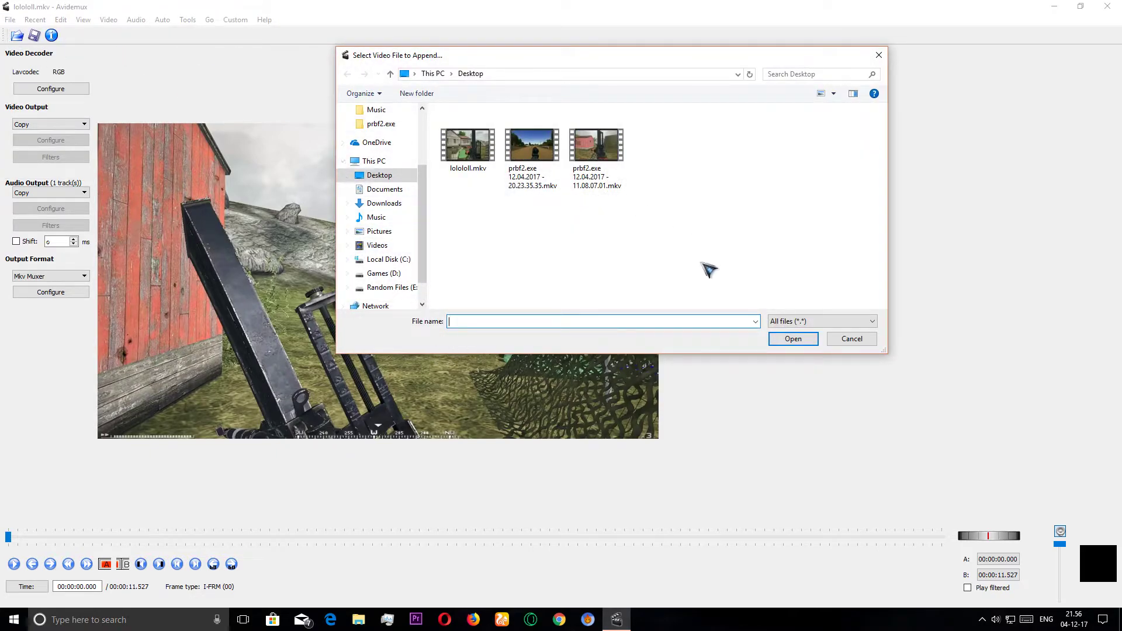
pyautogui.click(851, 339)
pyautogui.click(10, 19)
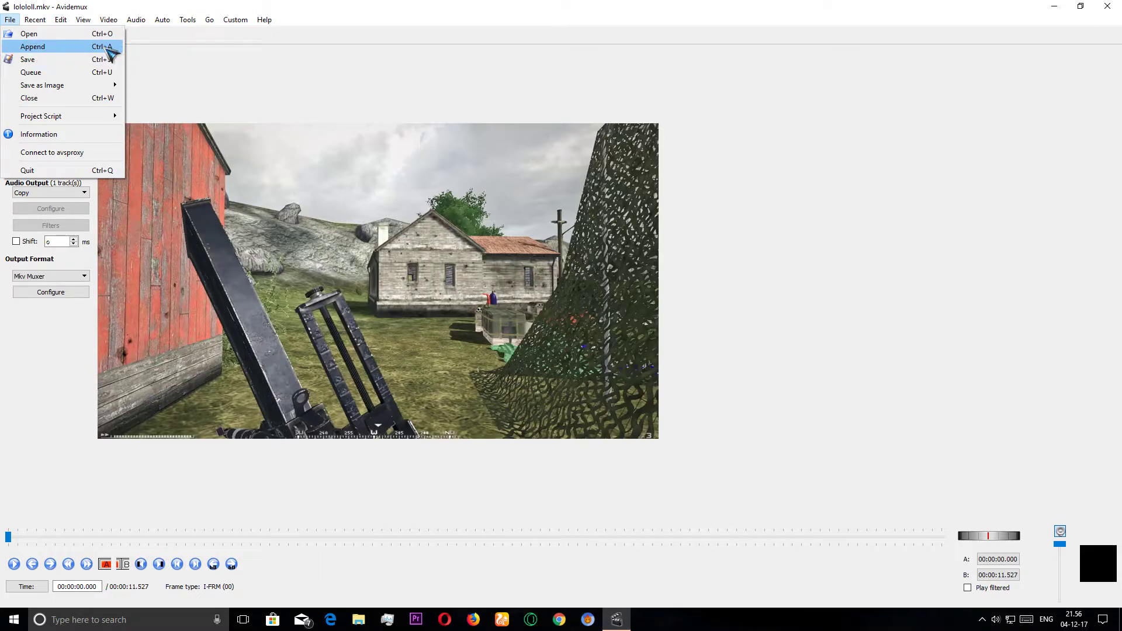
pyautogui.click(112, 47)
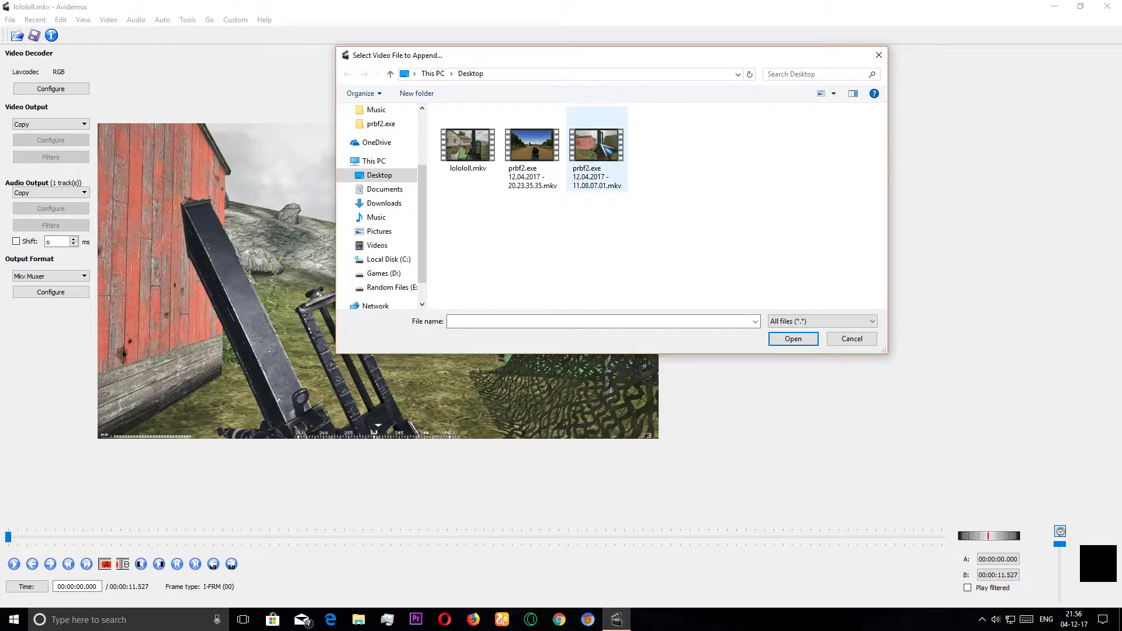
pyautogui.doubleClick(603, 151)
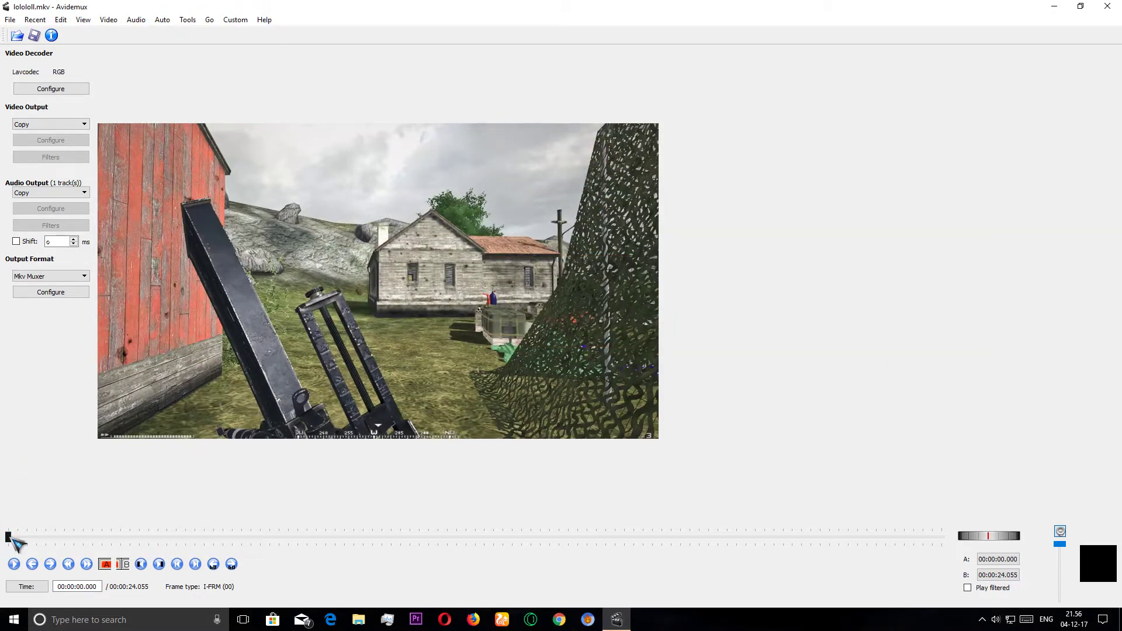
pyautogui.moveTo(10, 538)
pyautogui.mouseDown()
pyautogui.moveTo(821, 544)
pyautogui.moveTo(944, 563)
pyautogui.moveTo(8, 537)
pyautogui.mouseUp()
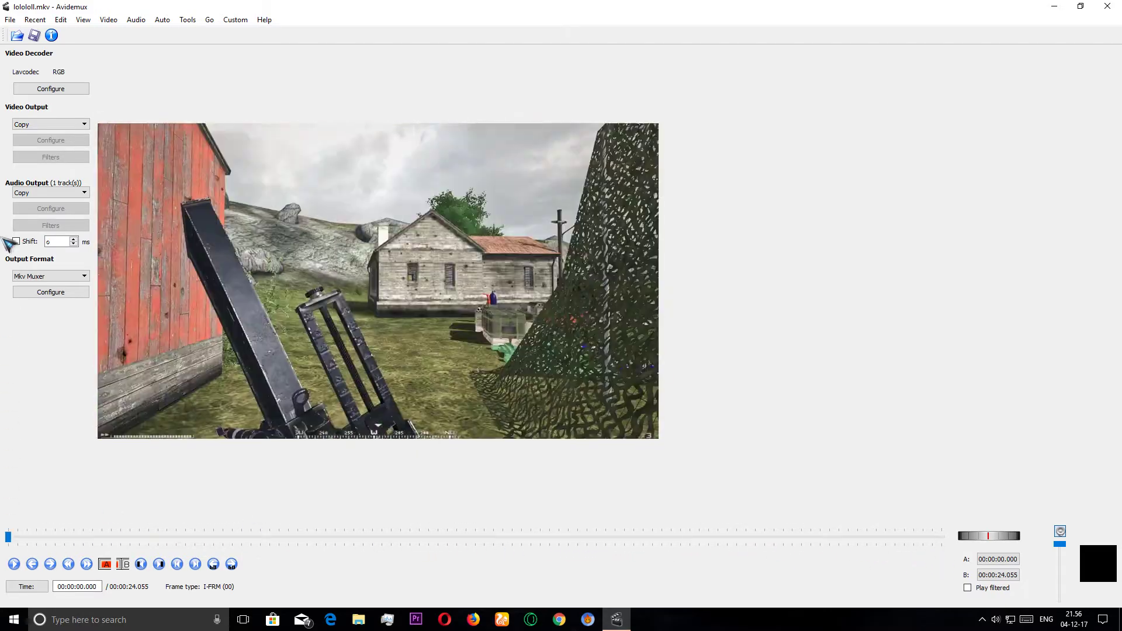
# - Append an mp4 recording from Videos\prbf2.exe, bringing the project to 00:01:42.449
pyautogui.click(8, 21)
pyautogui.click(35, 47)
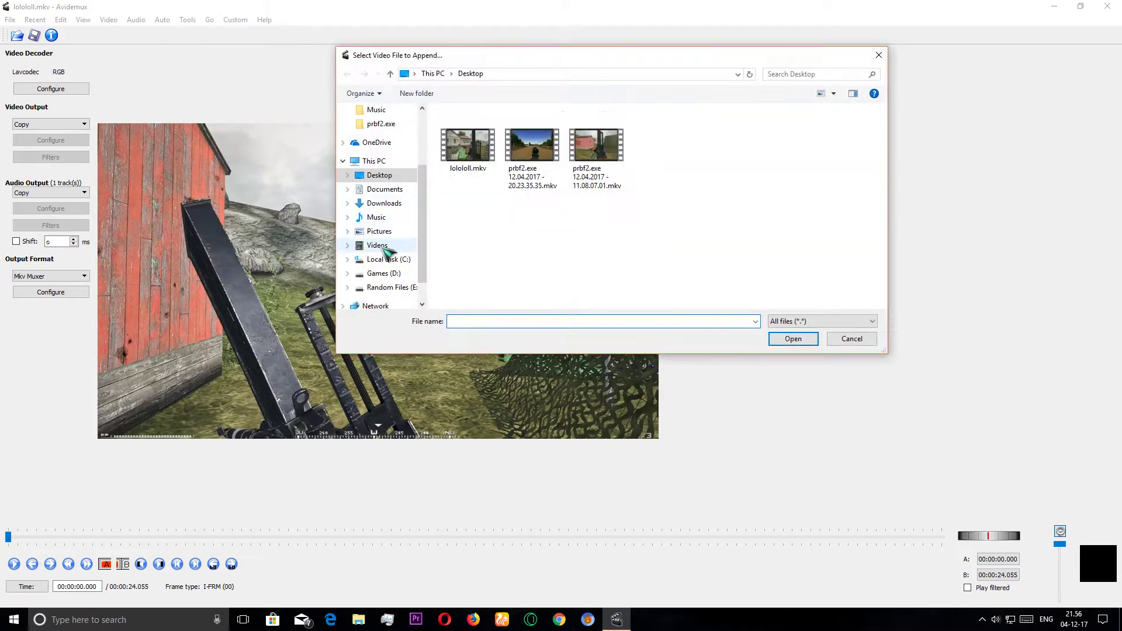
pyautogui.click(386, 246)
pyautogui.doubleClick(658, 231)
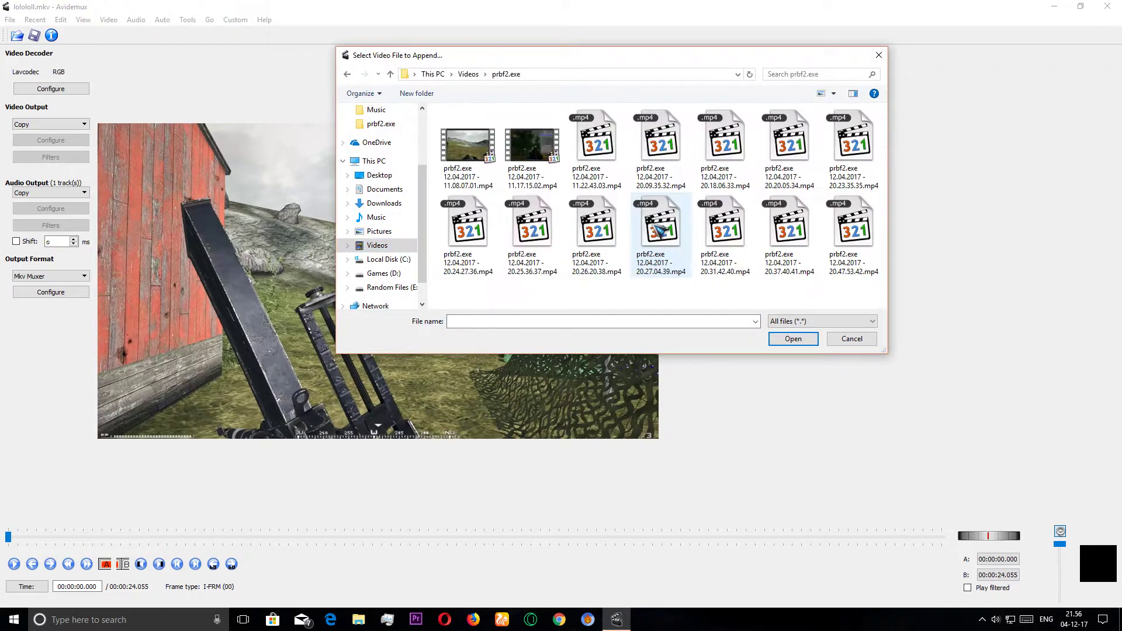
pyautogui.doubleClick(660, 231)
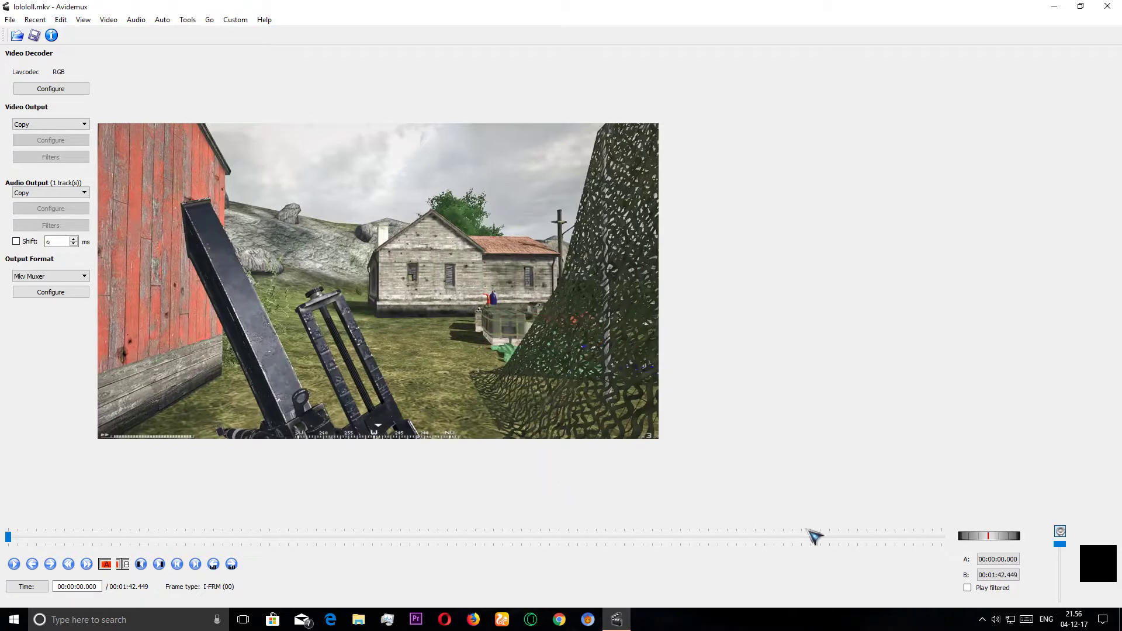
pyautogui.moveTo(9, 538)
pyautogui.mouseDown()
pyautogui.moveTo(453, 548)
pyautogui.moveTo(166, 553)
pyautogui.moveTo(438, 560)
pyautogui.moveTo(17, 541)
pyautogui.mouseUp()
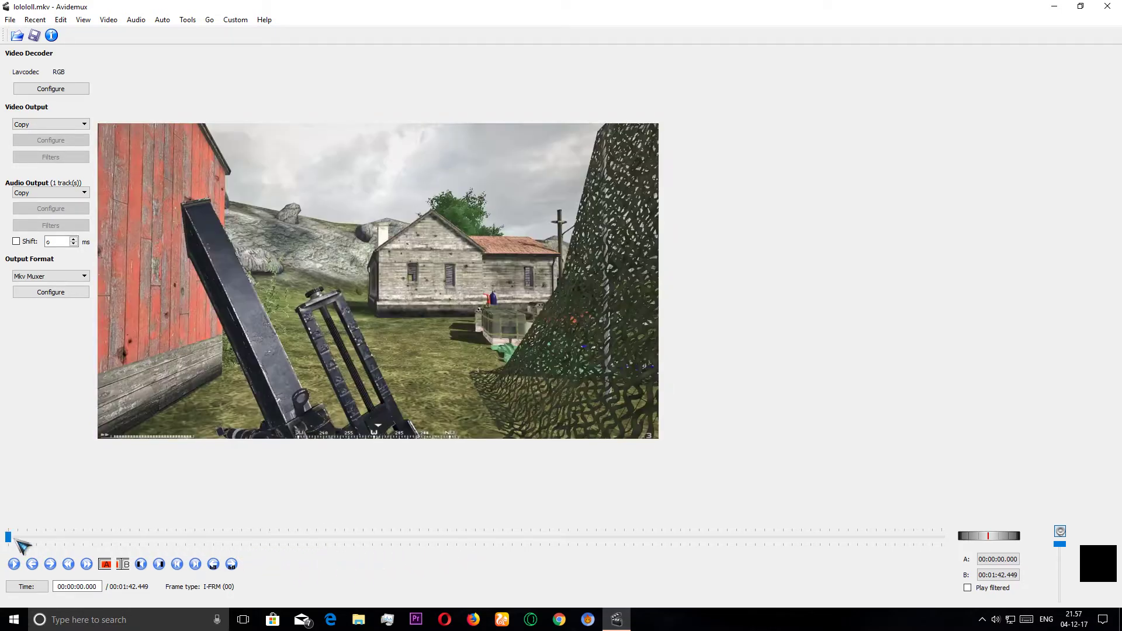
# - Save the joined video as wgasassssssss.mkv on the Desktop and acknowledge the Done message
pyautogui.click(34, 36)
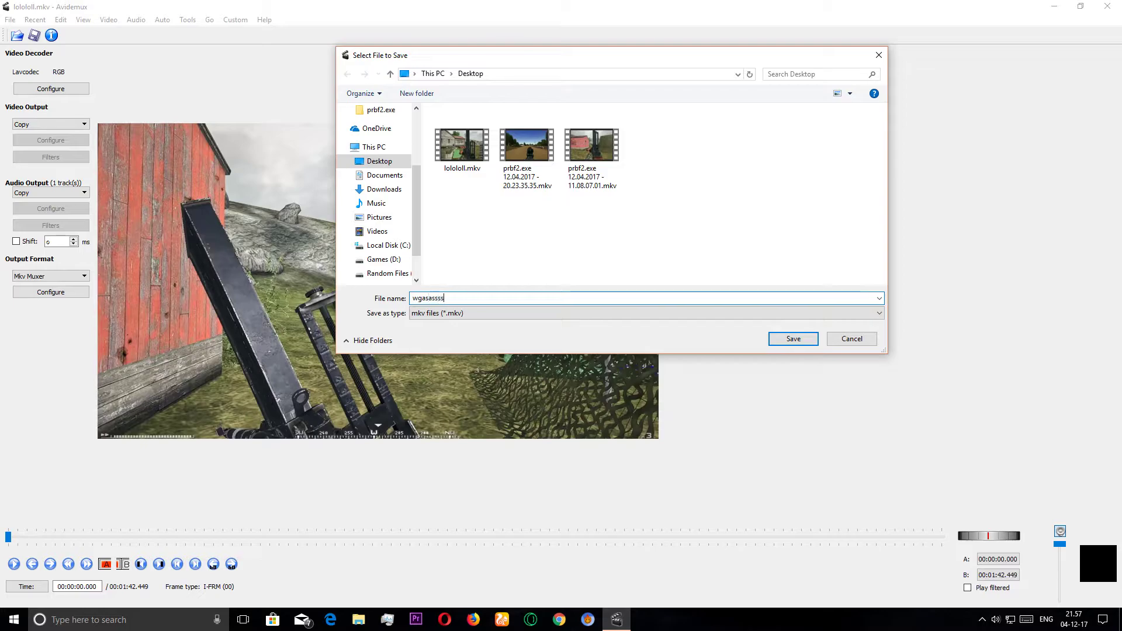
pyautogui.write('wgasassssssss')
pyautogui.press('Return')
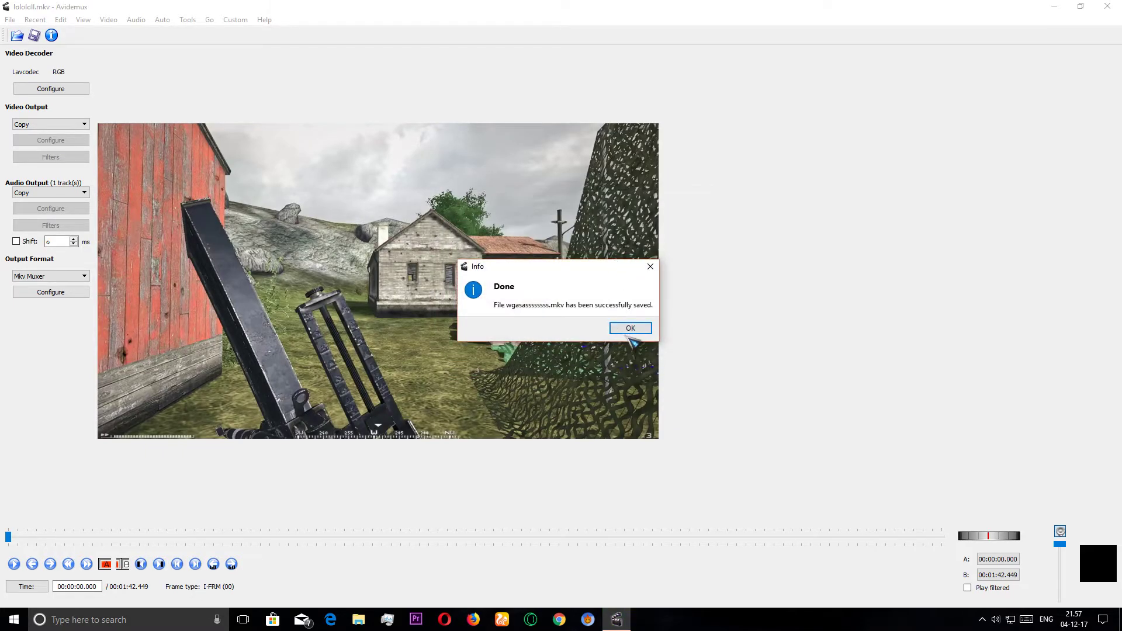
pyautogui.click(630, 328)
pyautogui.moveTo(990, 8); pyautogui.dragTo(823, 202)
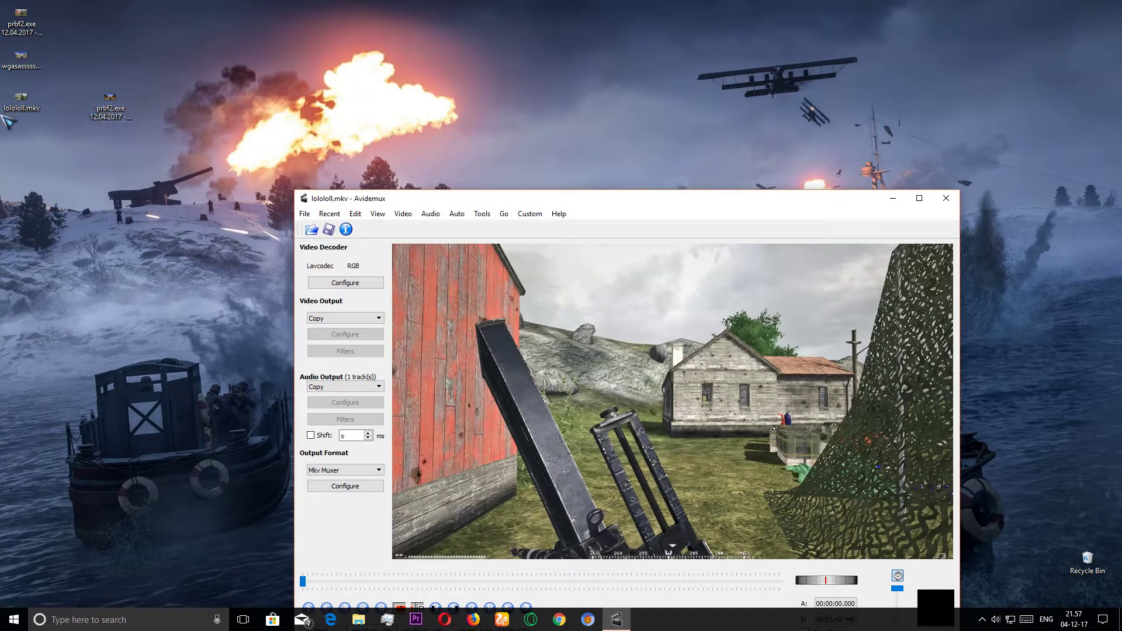
# - Close Avidemux and relaunch it empty via Windows search for 'a'
pyautogui.click(946, 198)
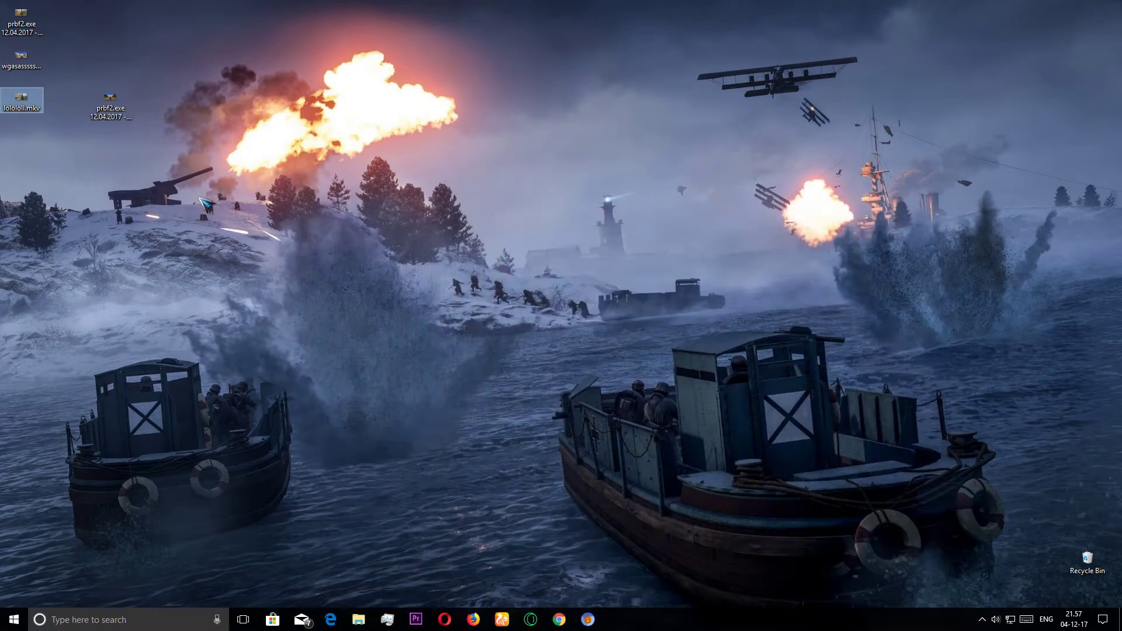
pyautogui.moveTo(431, 122); pyautogui.dragTo(273, 289)
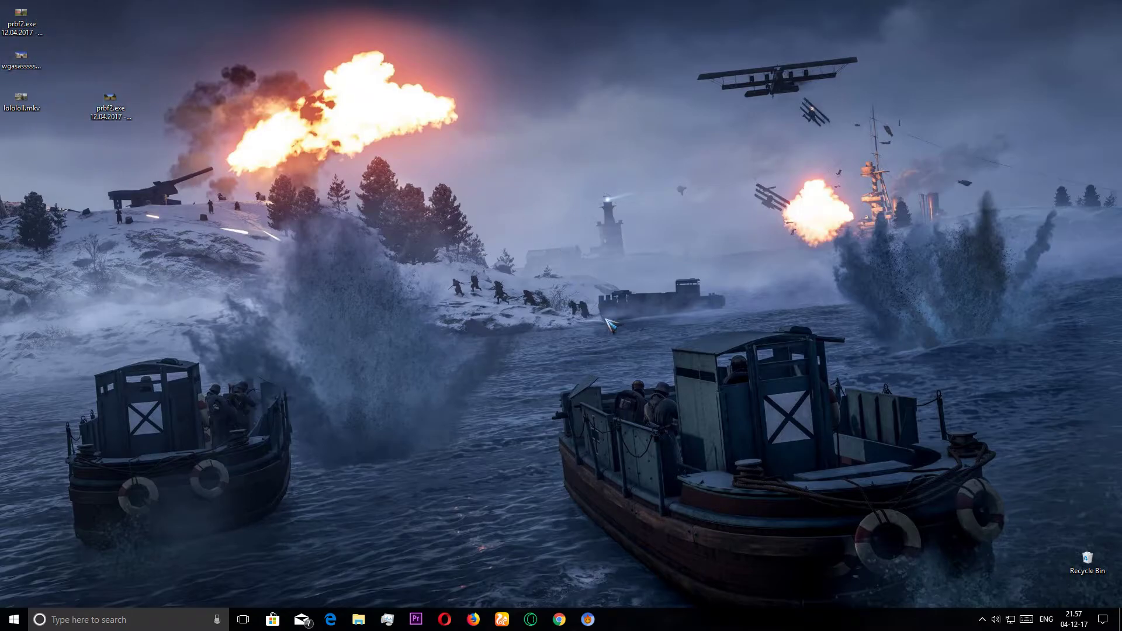
pyautogui.moveTo(607, 325); pyautogui.dragTo(312, 311)
pyautogui.click(149, 619)
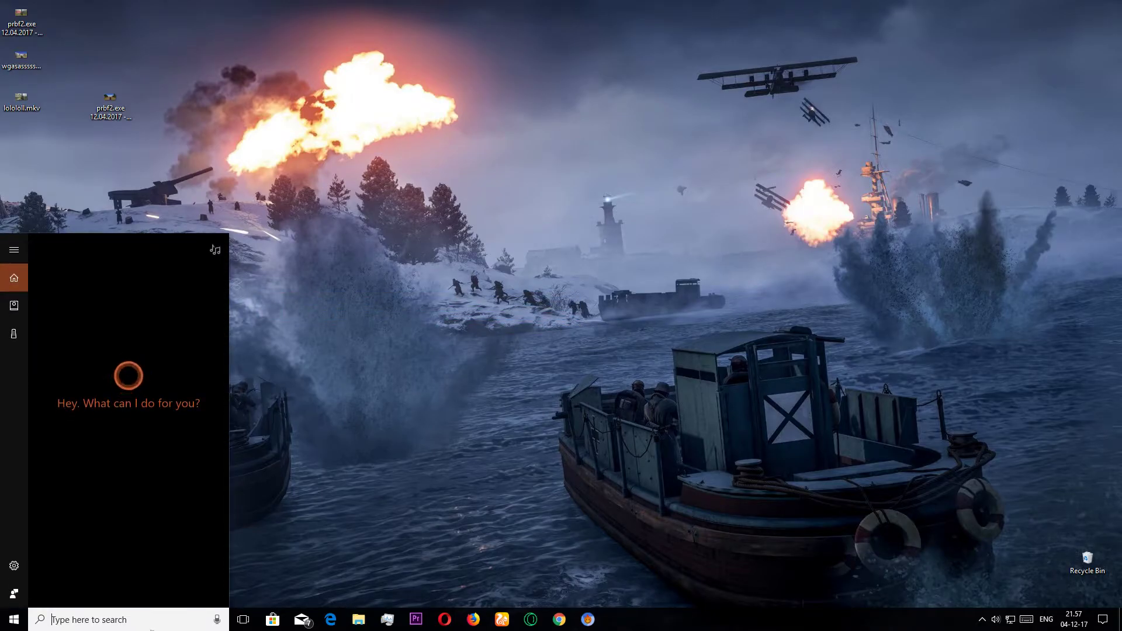
pyautogui.write('a')
pyautogui.press('Return')
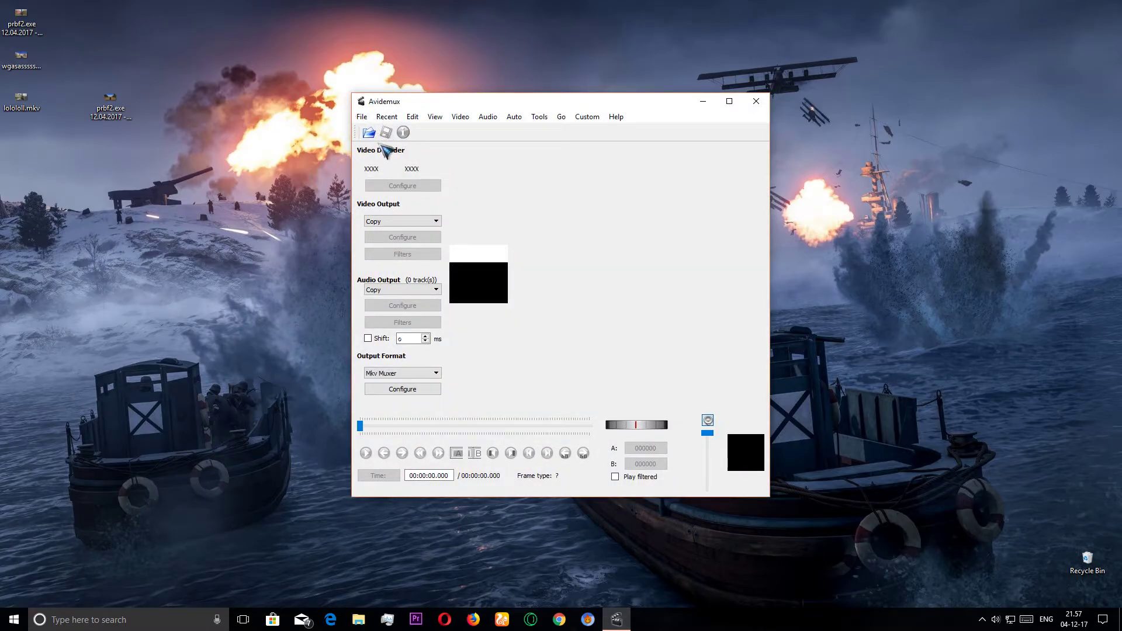
# - Open 'prbf2.exe 12.04.2017 - 11.08.07.01.mp4' from the Videos\prbf2.exe folder
pyautogui.click(368, 133)
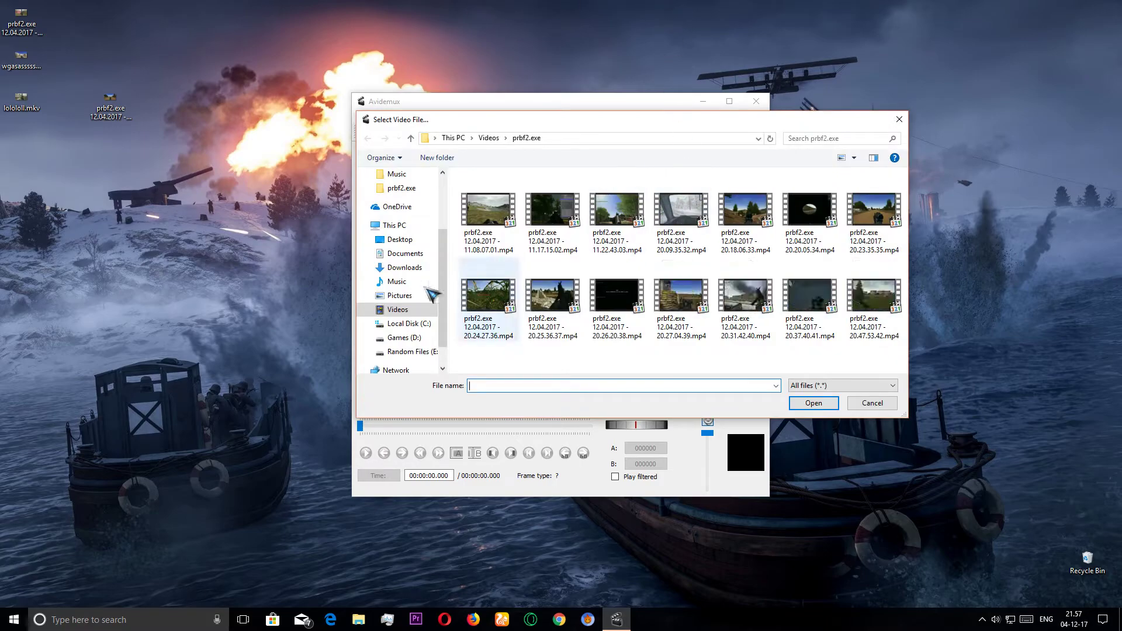
pyautogui.click(400, 240)
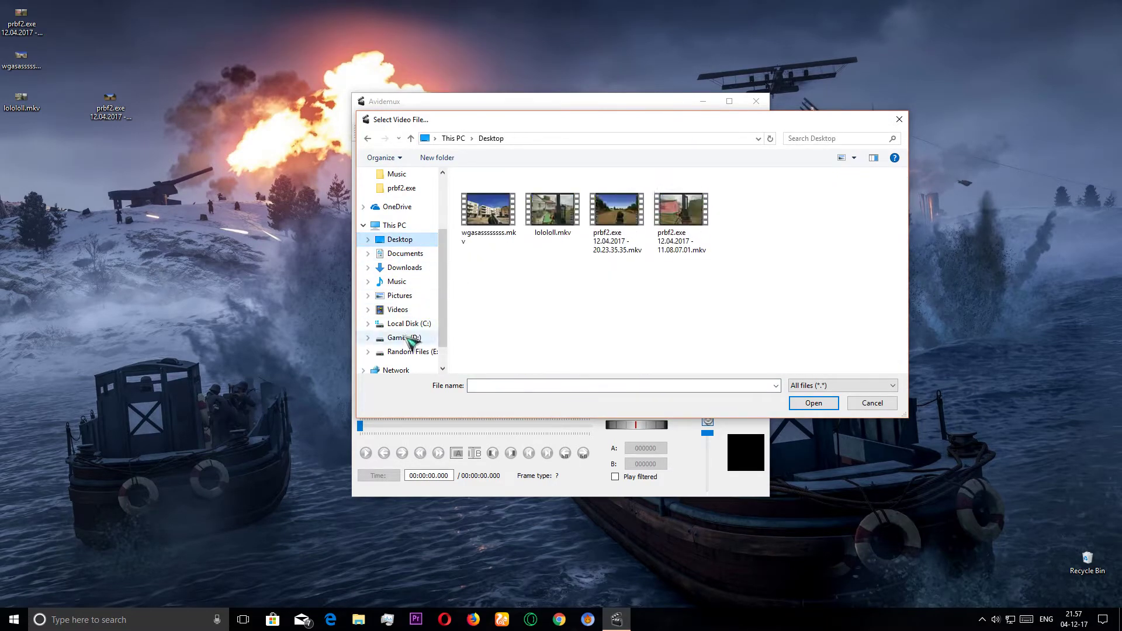
pyautogui.click(397, 310)
pyautogui.doubleClick(698, 280)
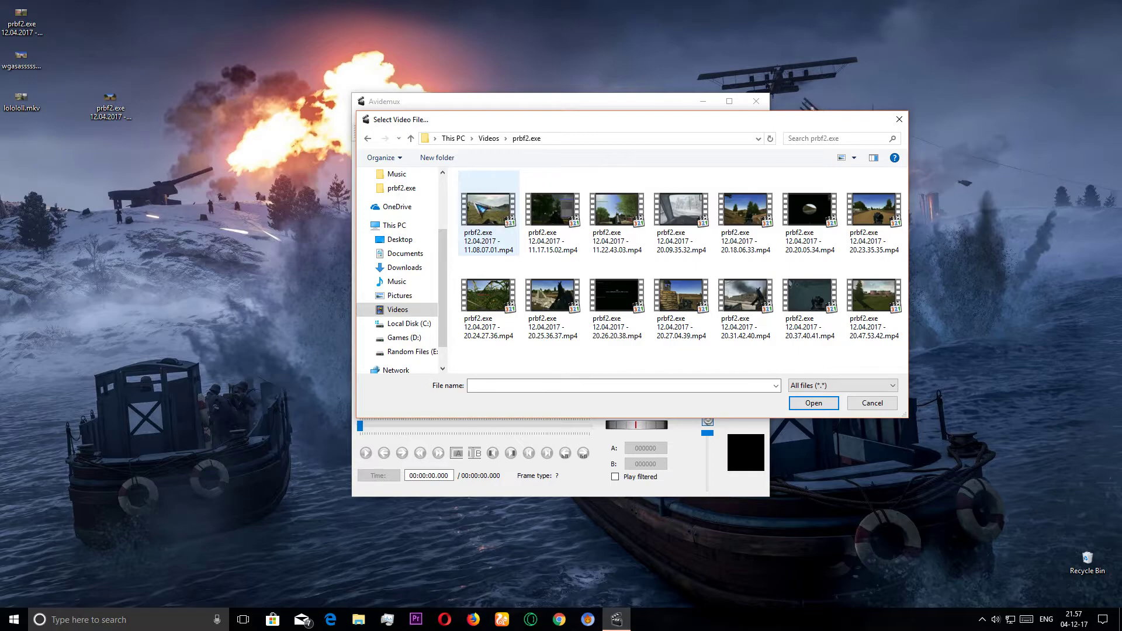
pyautogui.doubleClick(479, 209)
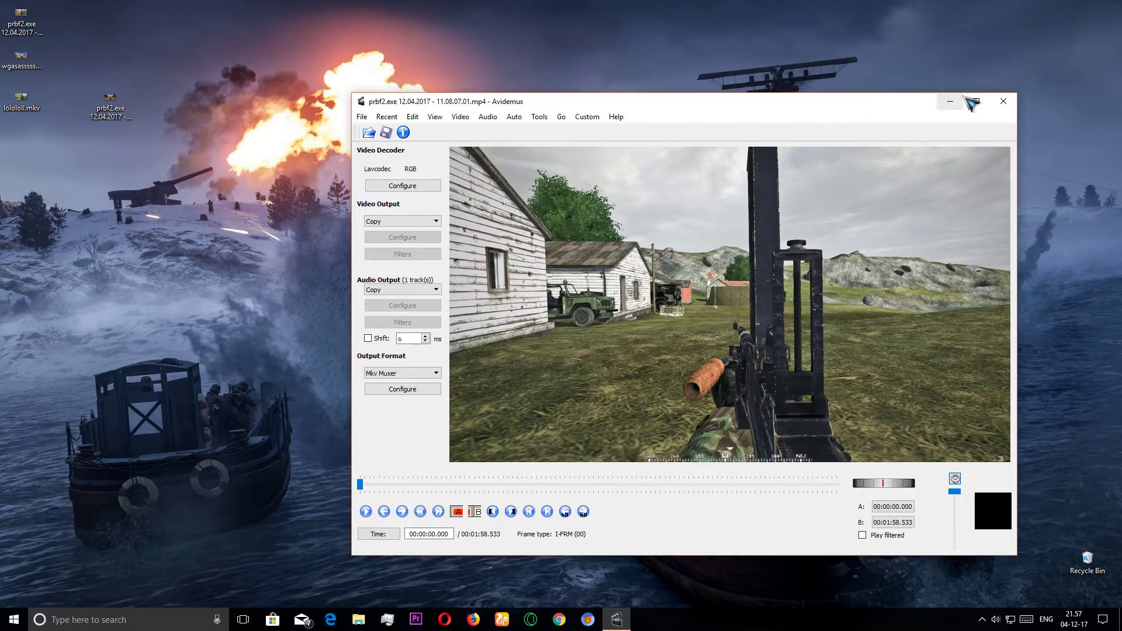
# - Maximize the editor, briefly play the clip, then stop and rewind to the start
pyautogui.click(981, 101)
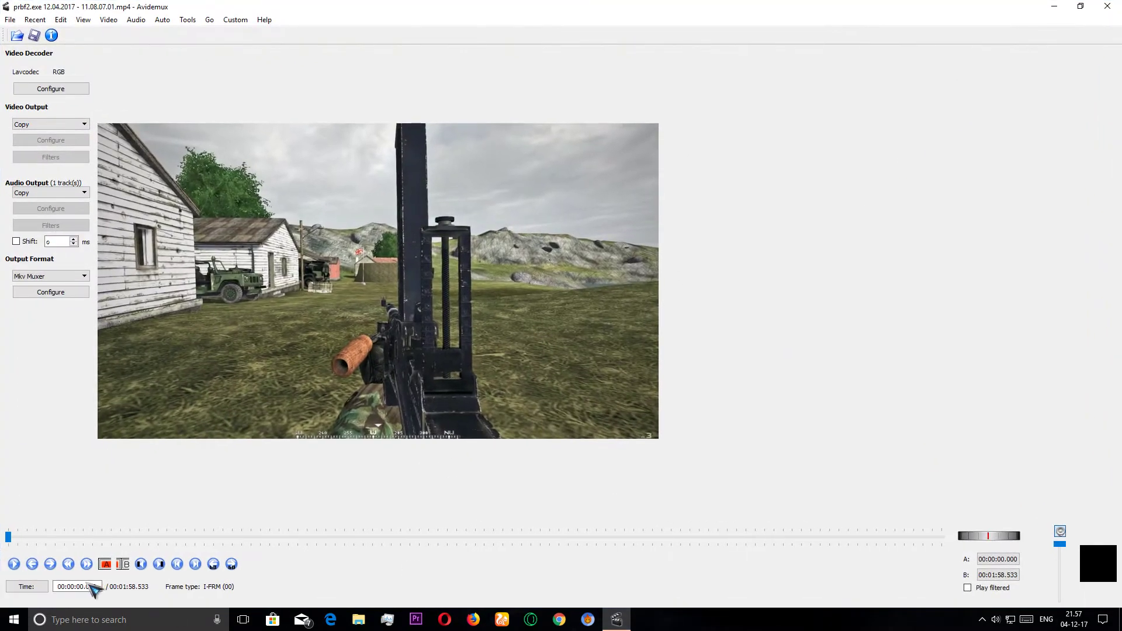
pyautogui.click(14, 564)
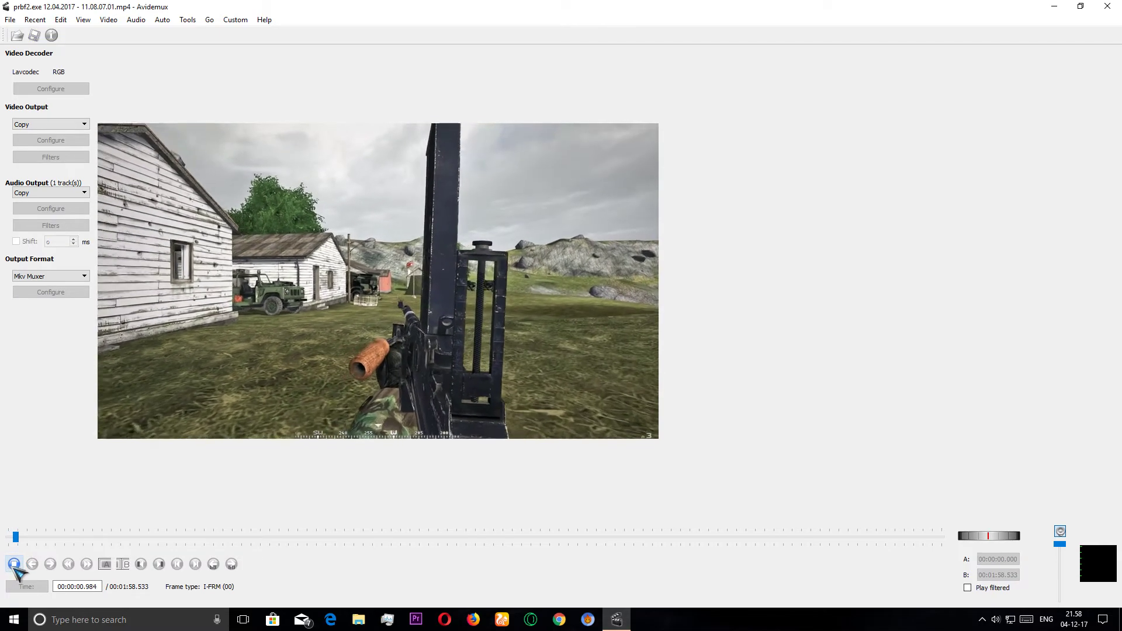
pyautogui.click(14, 564)
pyautogui.moveTo(13, 537); pyautogui.dragTo(6, 538)
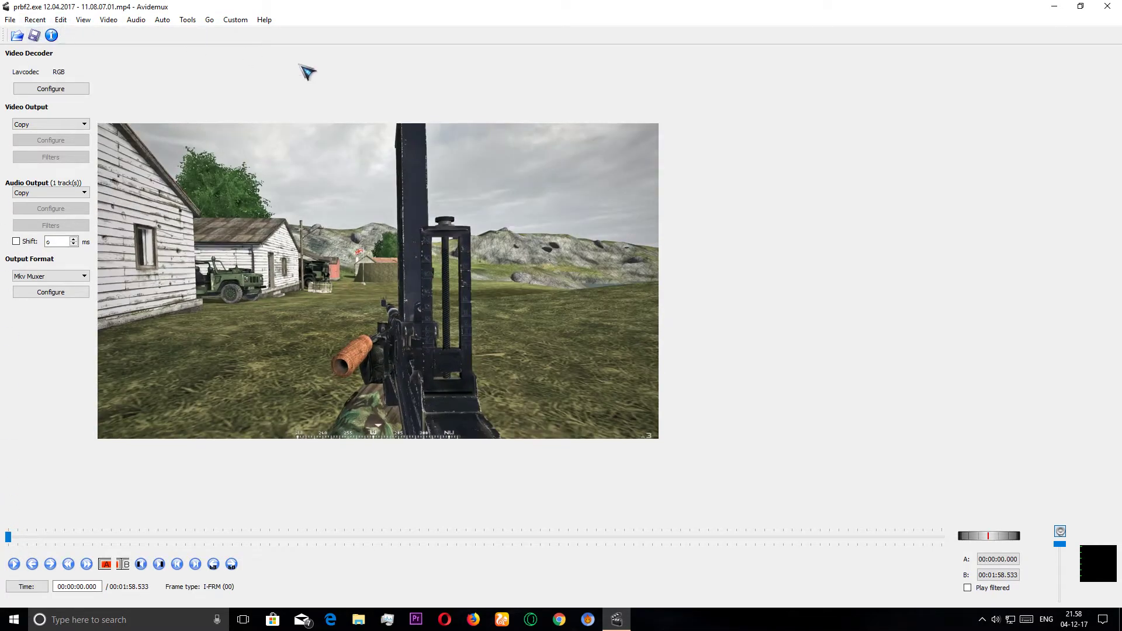
# - In Audio > Select Track, set Track 1's source to Add audio track
pyautogui.click(61, 19)
pyautogui.moveTo(107, 20)
pyautogui.click(149, 33)
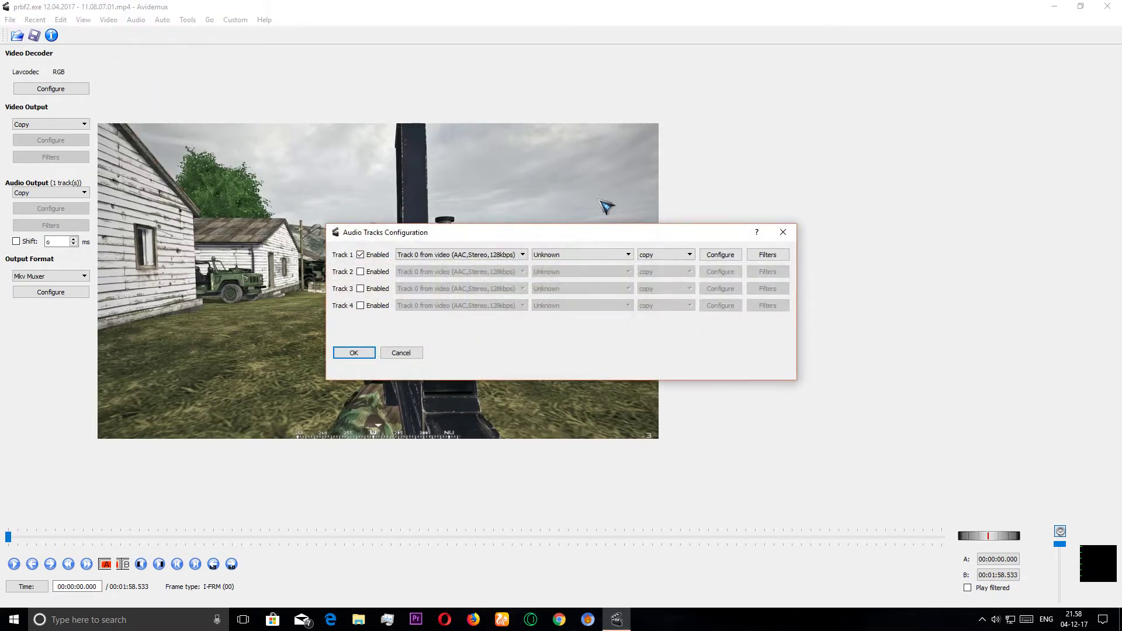
pyautogui.click(783, 232)
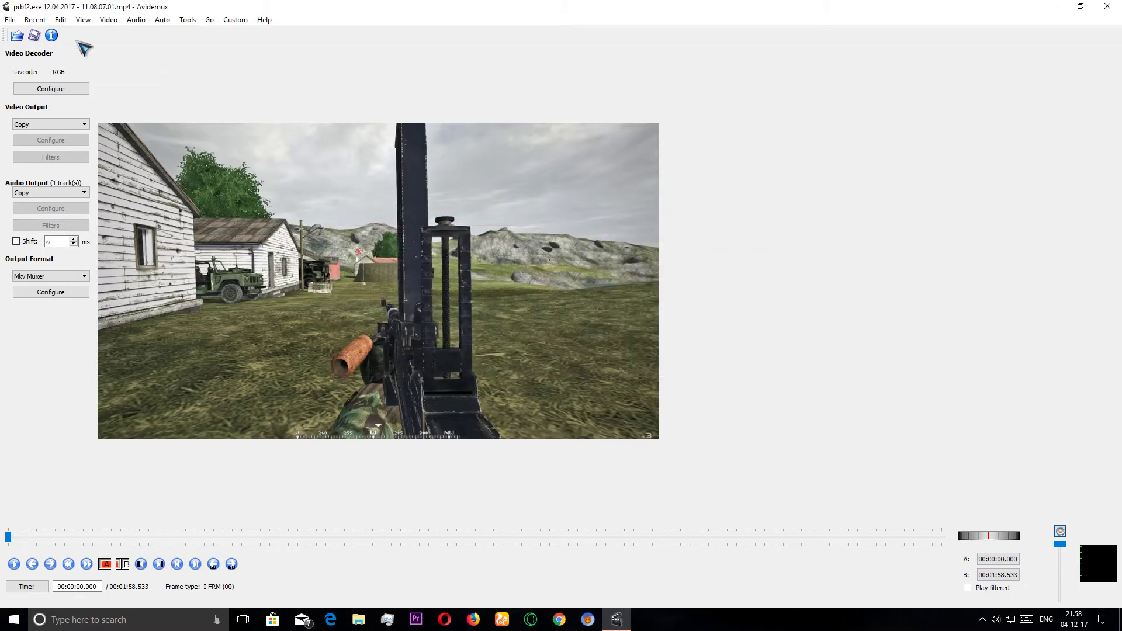
pyautogui.click(137, 20)
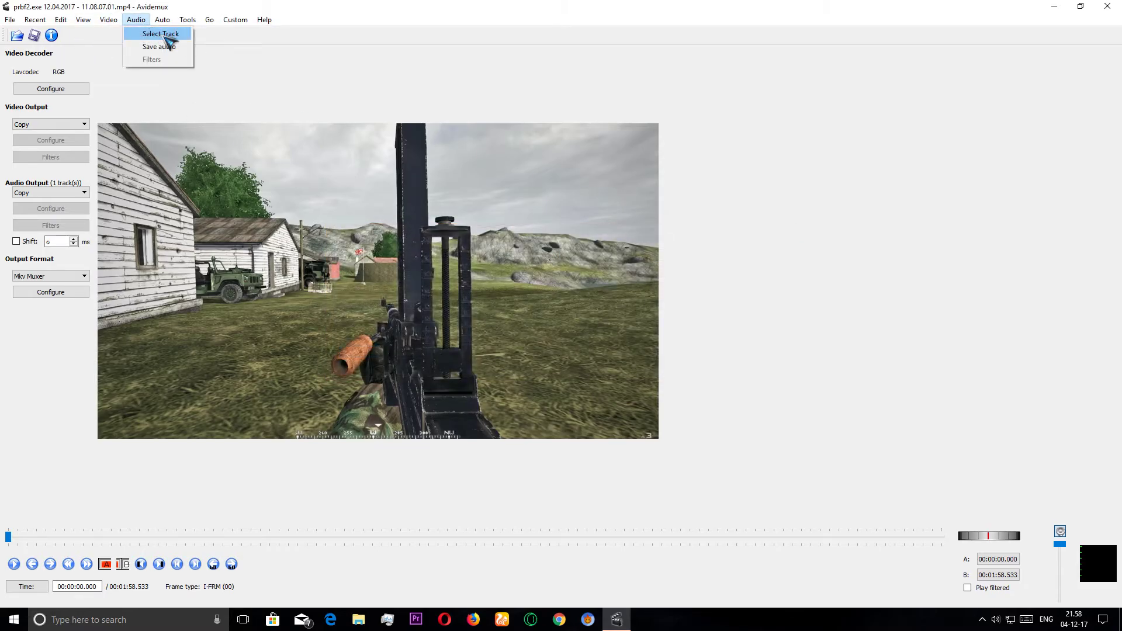
pyautogui.click(167, 34)
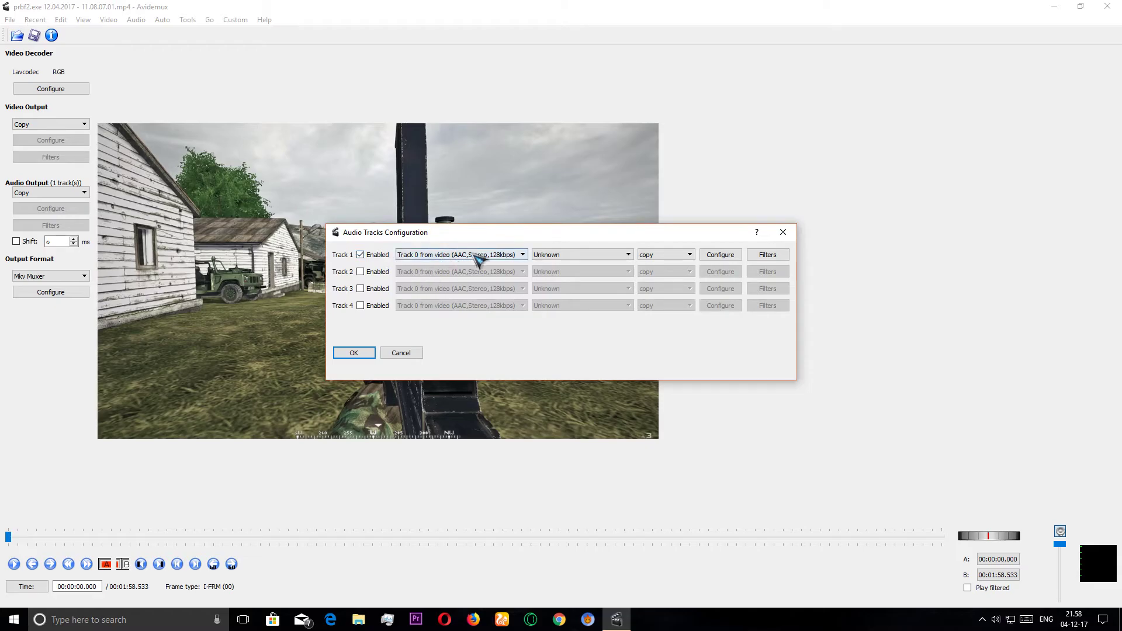
pyautogui.click(431, 259)
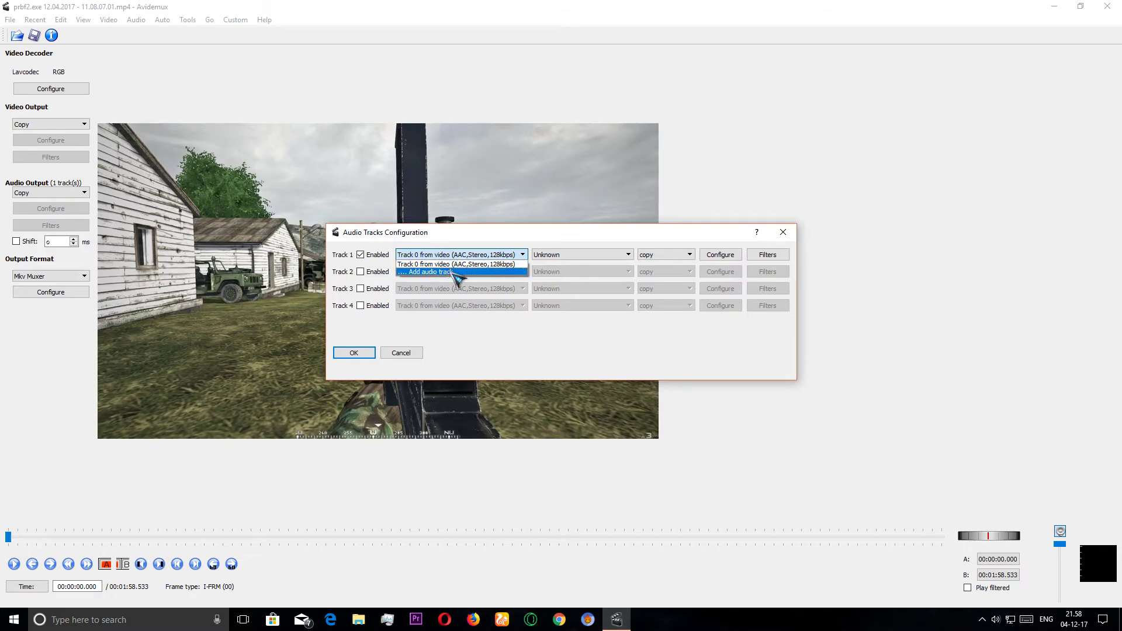
pyautogui.click(433, 273)
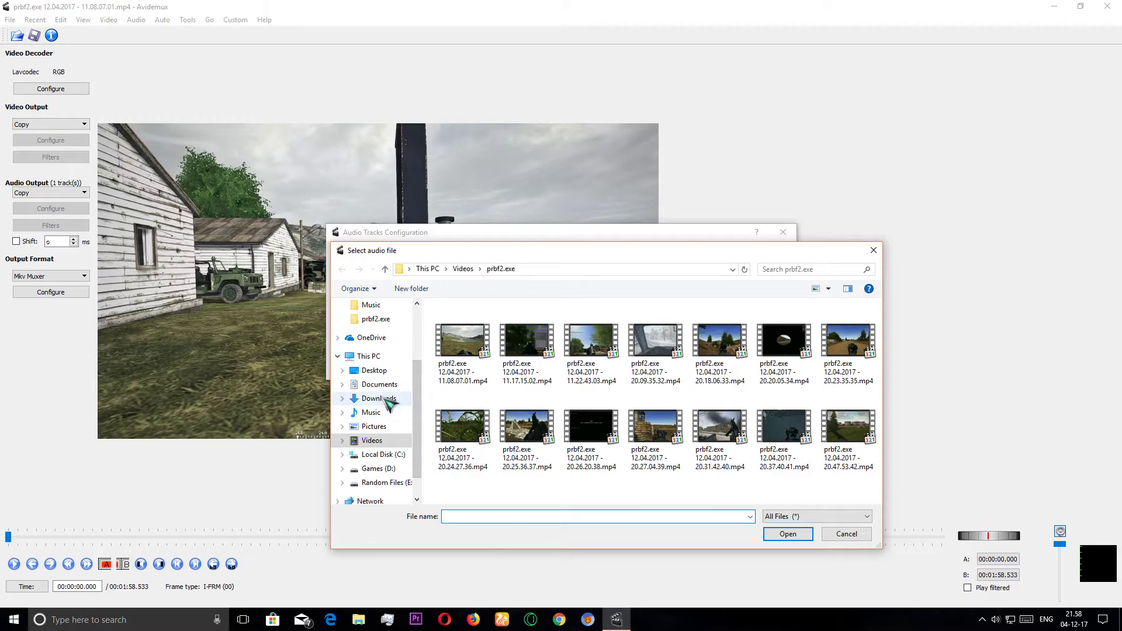
# - Choose the Between Dragons and Humans MP3 from Downloads\Music as track 1 and confirm
pyautogui.click(377, 398)
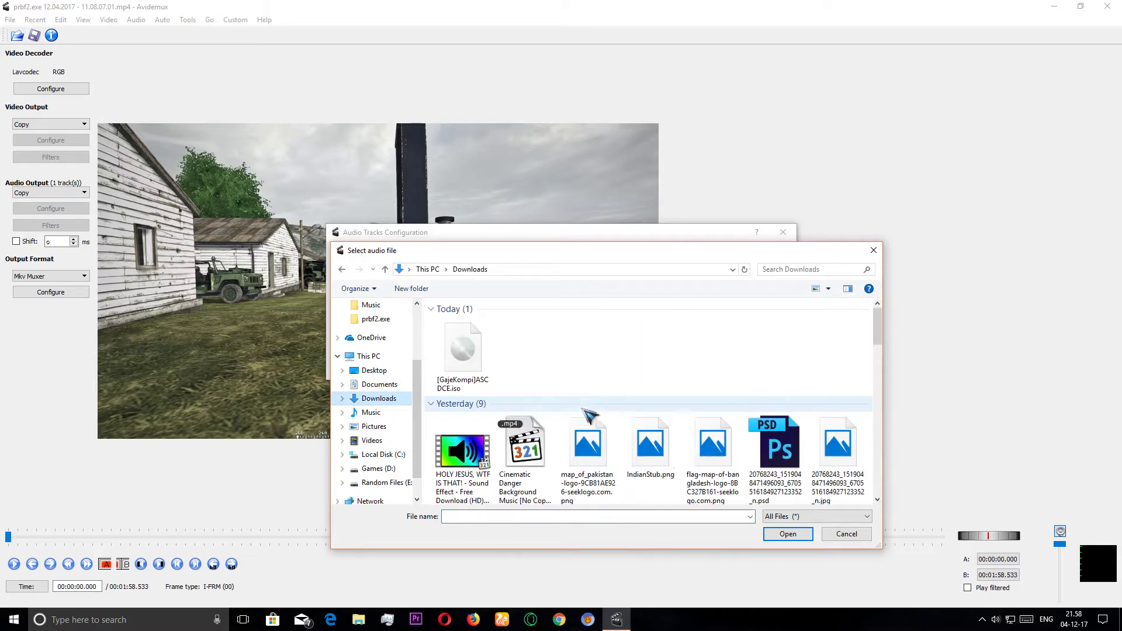
pyautogui.click(541, 518)
pyautogui.write('Music')
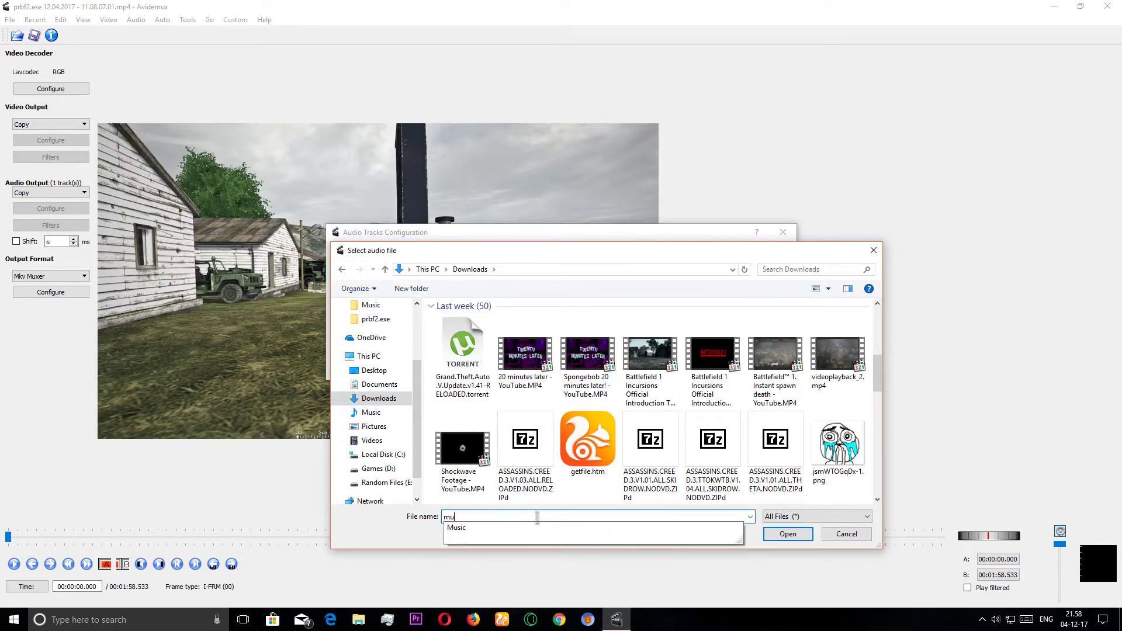
pyautogui.press('Return')
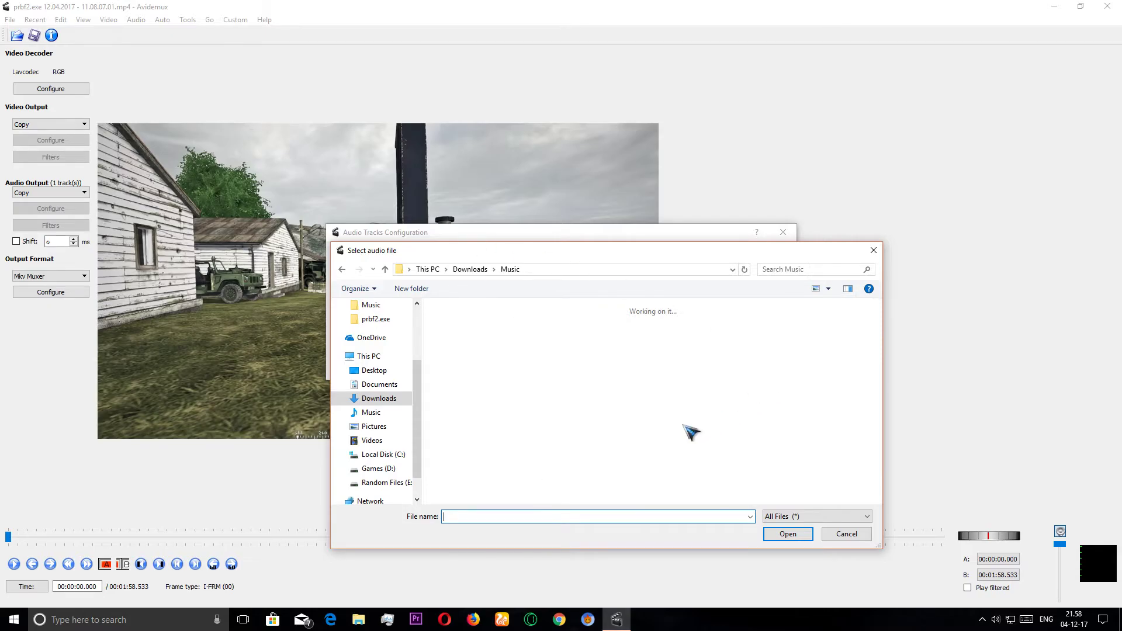
pyautogui.moveTo(567, 252); pyautogui.dragTo(540, 119)
pyautogui.scroll(-5, 704, 321)
pyautogui.scroll(1, 702, 320)
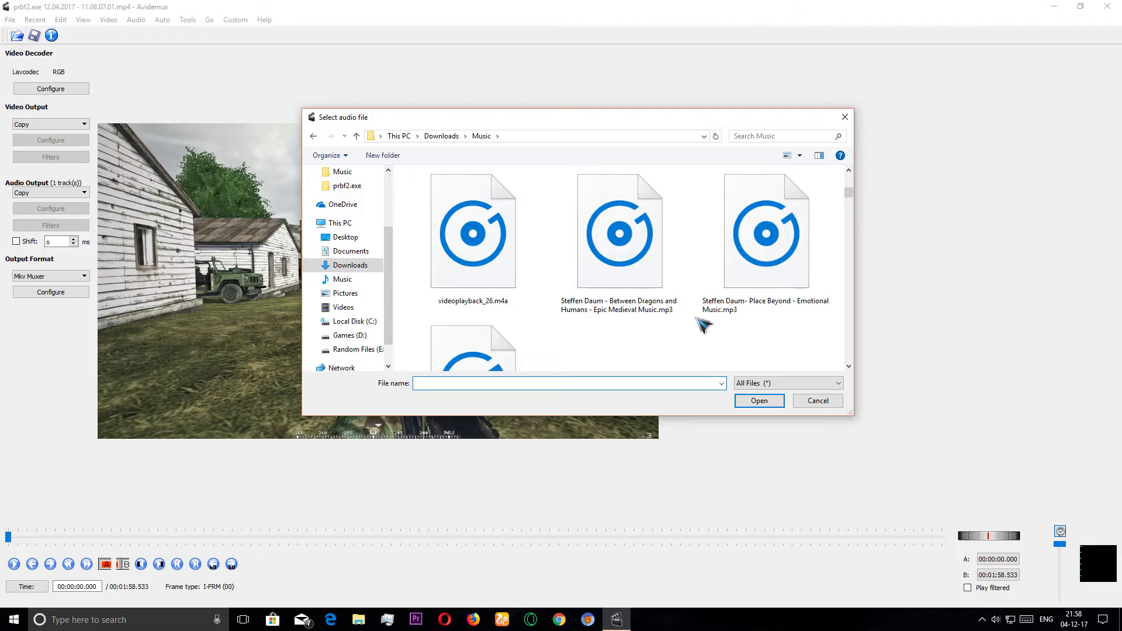
pyautogui.scroll(-2, 590, 309)
pyautogui.scroll(2, 607, 275)
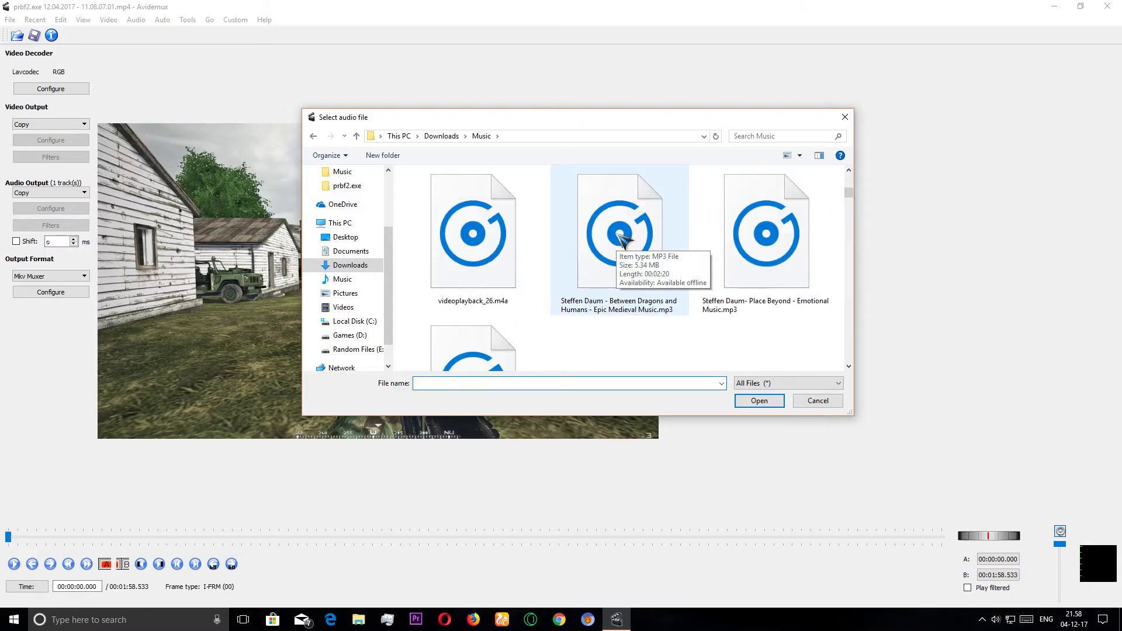
pyautogui.doubleClick(621, 237)
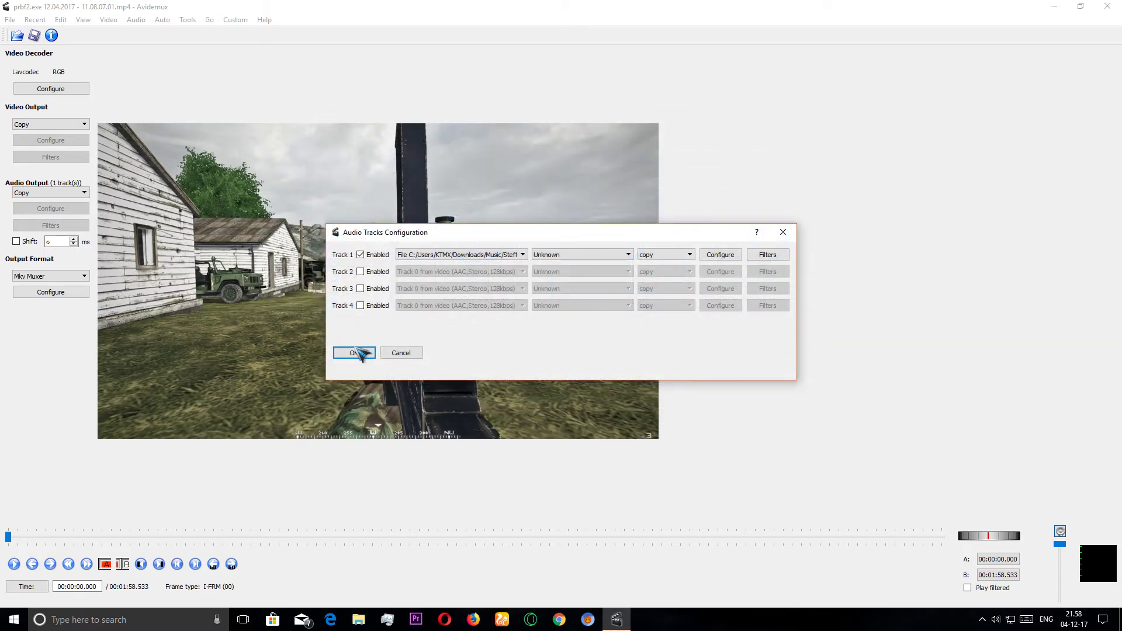
pyautogui.click(354, 353)
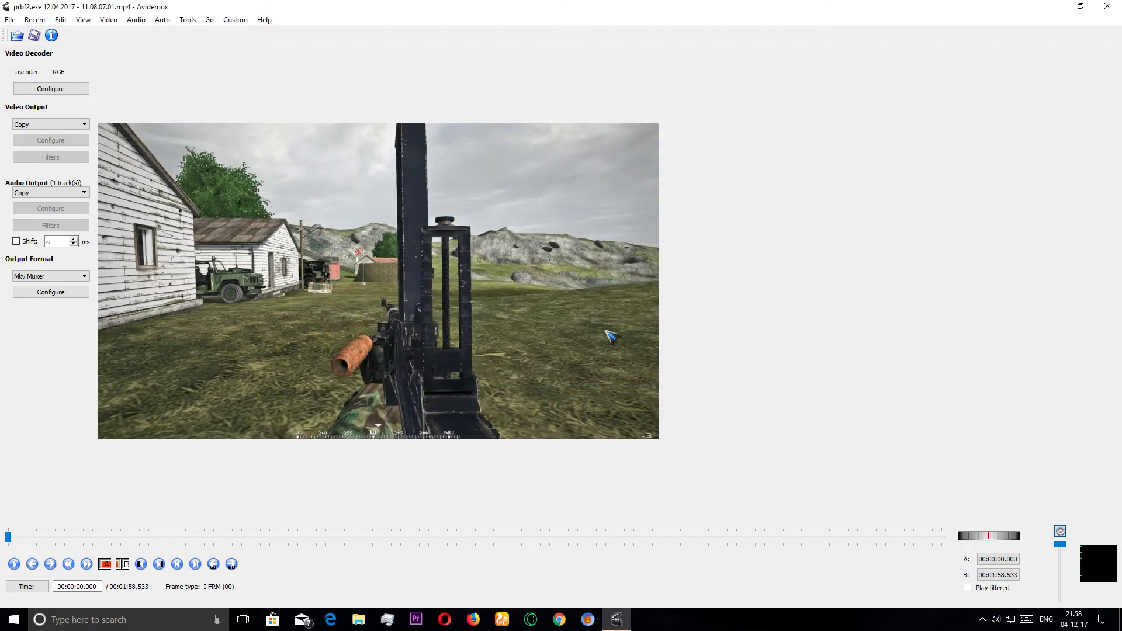
# - Preview the new music, overwrite 'prbf2.exe 12.04.2017 - 11.08.07.01.mkv' on the Desktop, then quit Avidemux
pyautogui.click(16, 563)
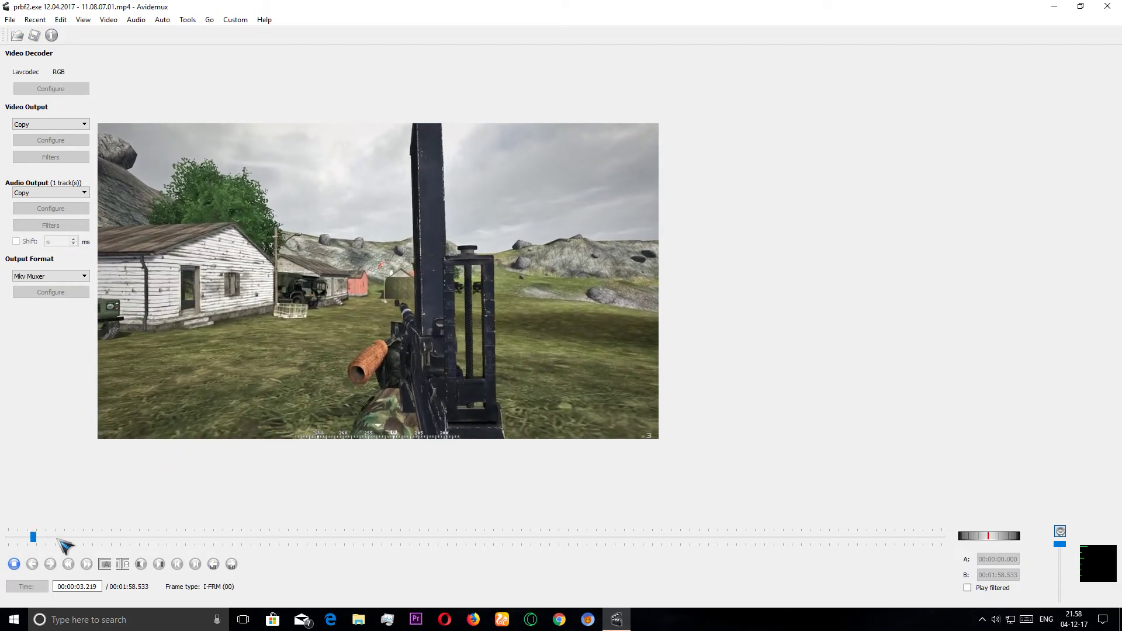
pyautogui.click(16, 563)
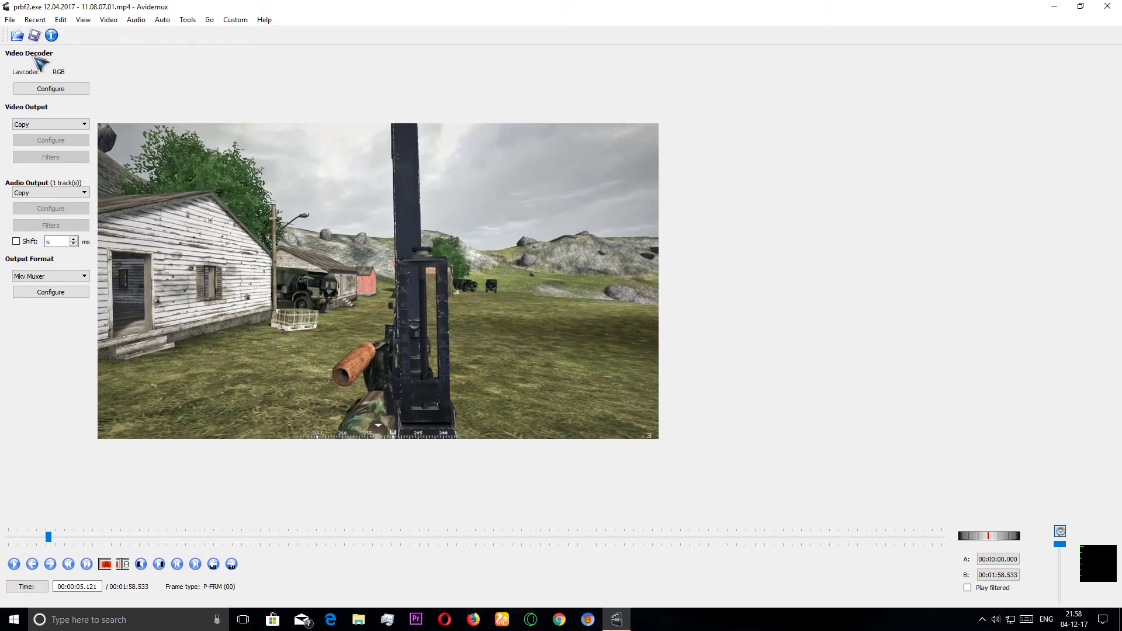
pyautogui.click(35, 35)
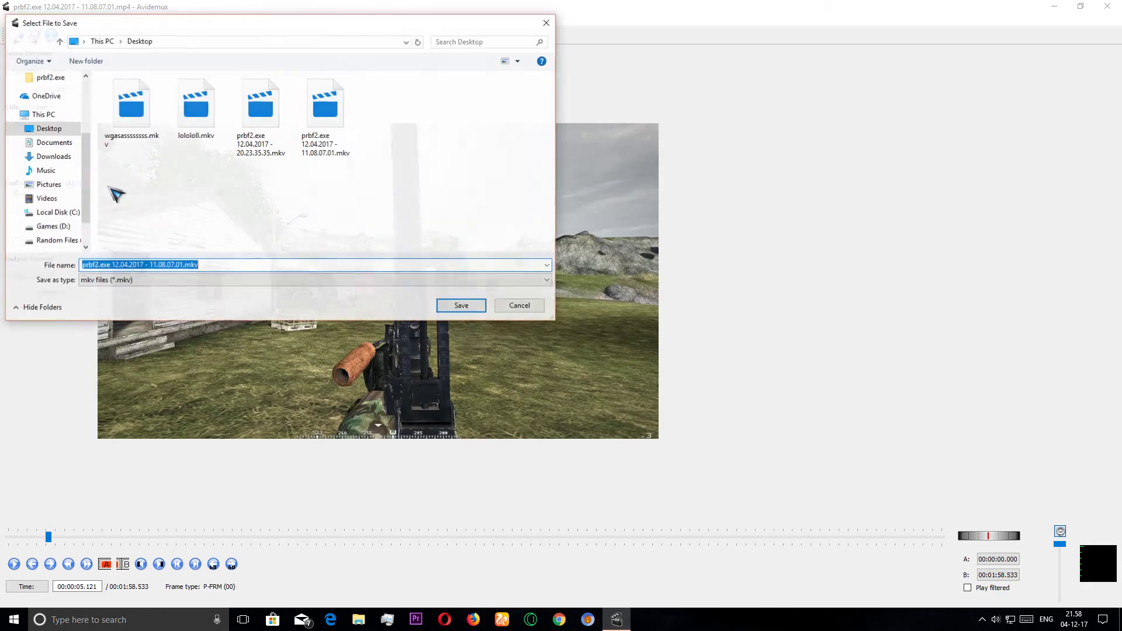
pyautogui.click(42, 129)
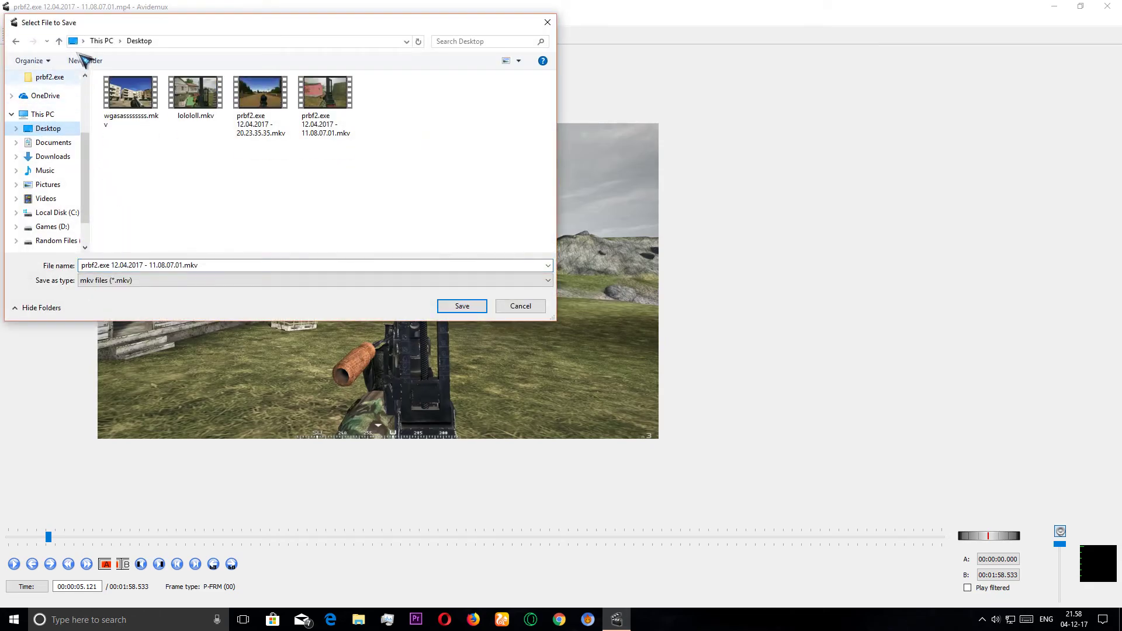
pyautogui.click(468, 308)
pyautogui.click(597, 323)
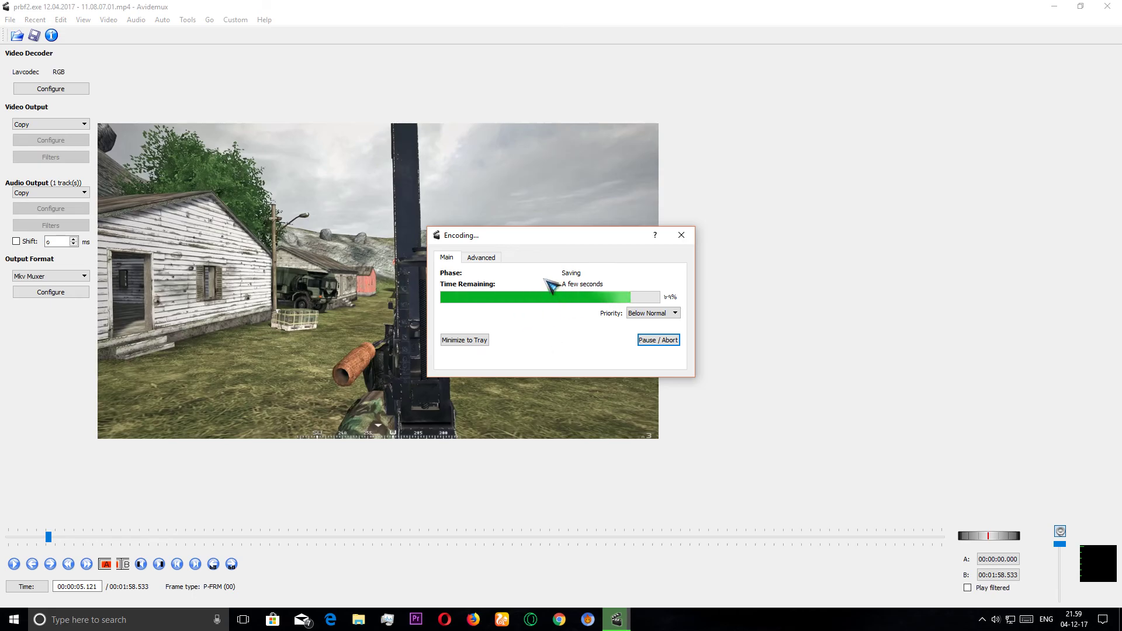
pyautogui.click(667, 332)
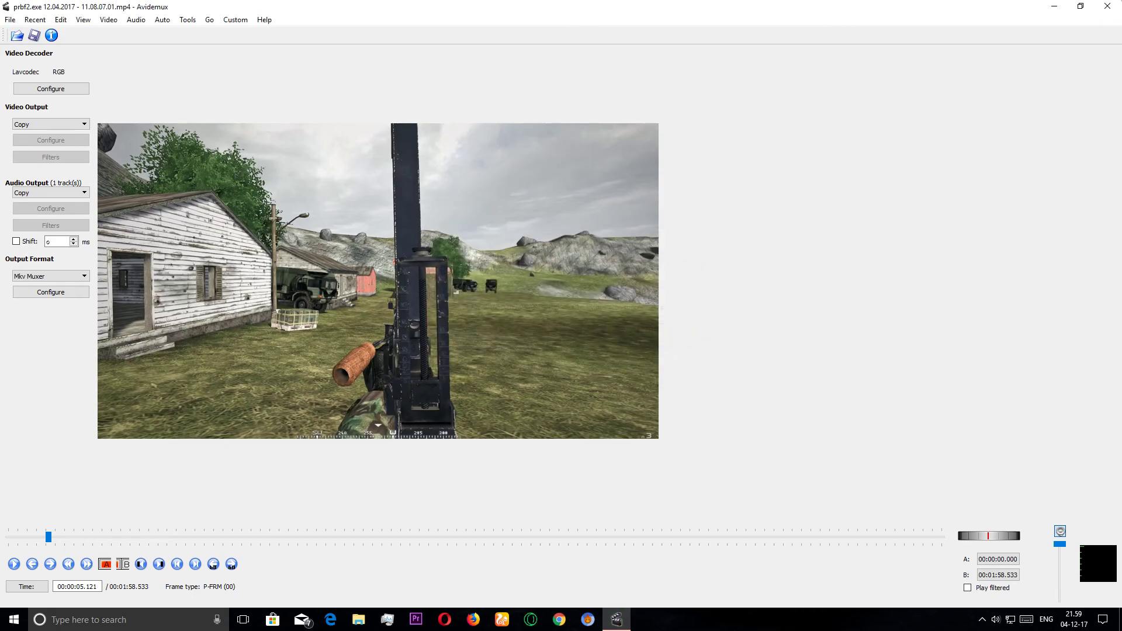
pyautogui.click(1107, 5)
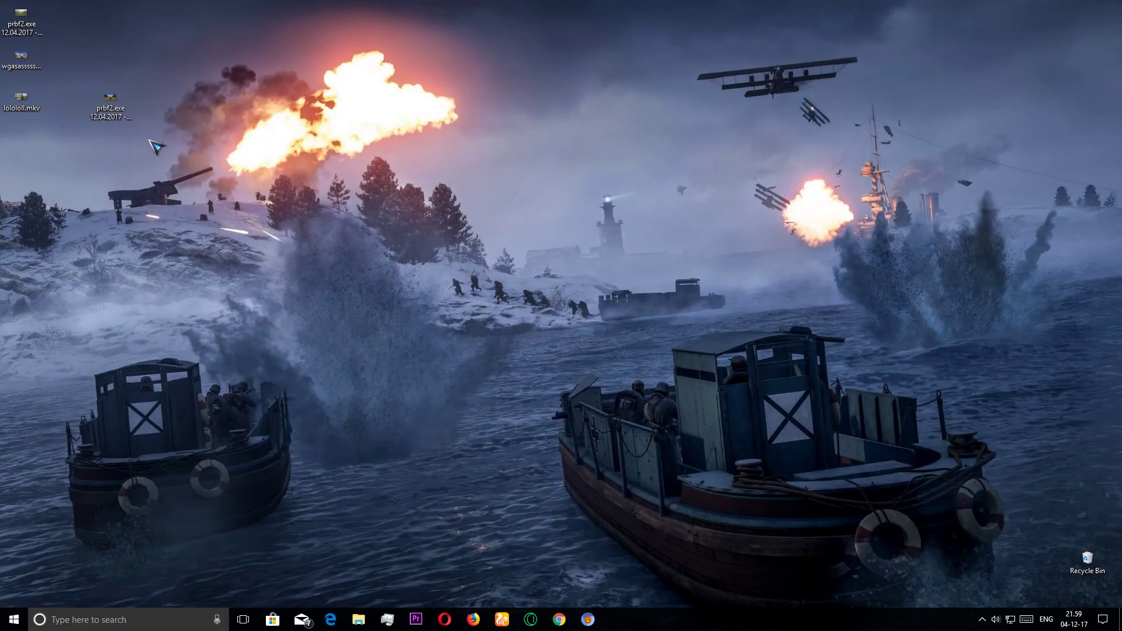